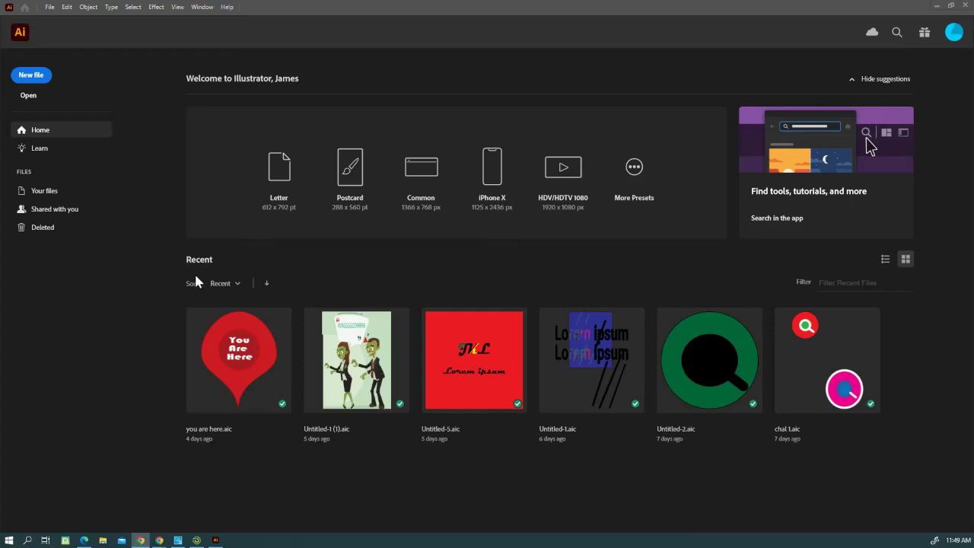
- Create a new 1920 x 1080 px document from the Web-Large preset
left_click(51, 7)
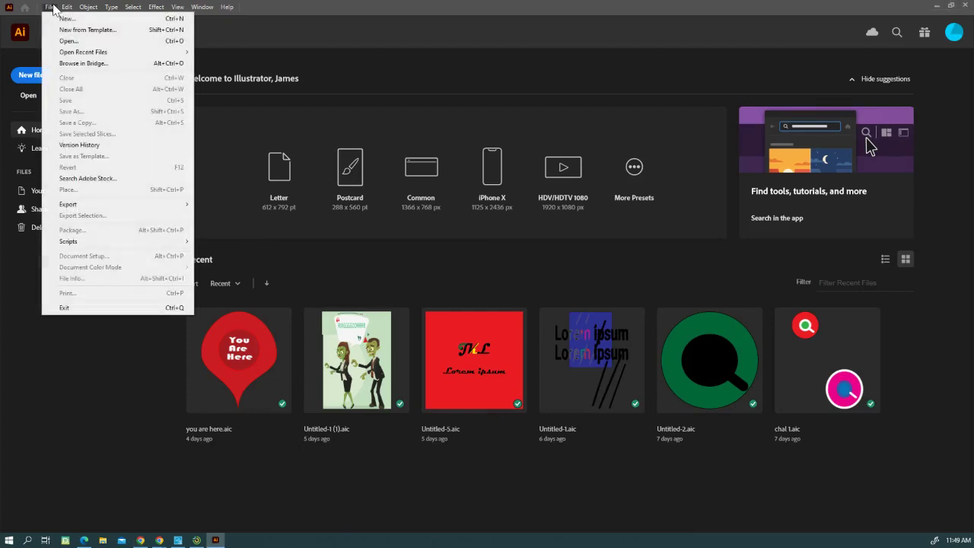
left_click(50, 6)
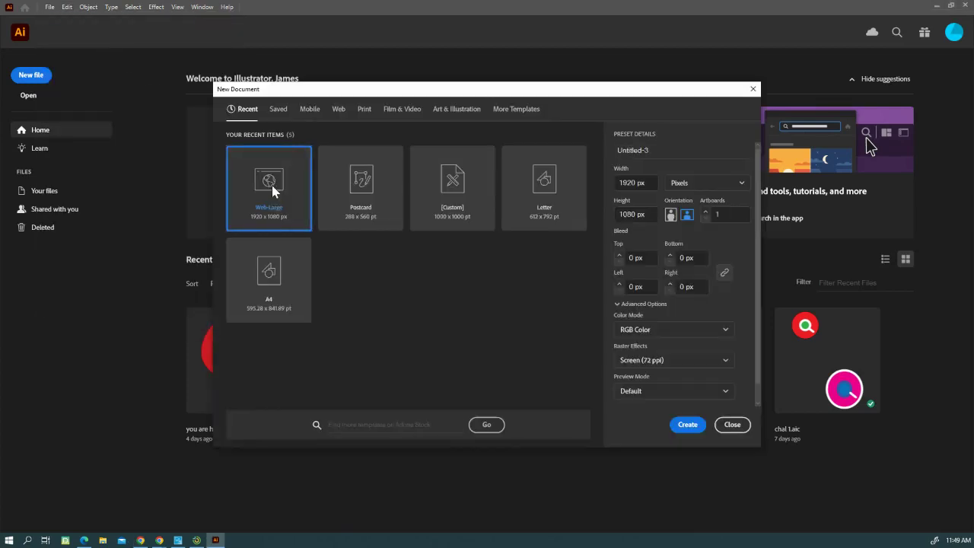
left_click(339, 110)
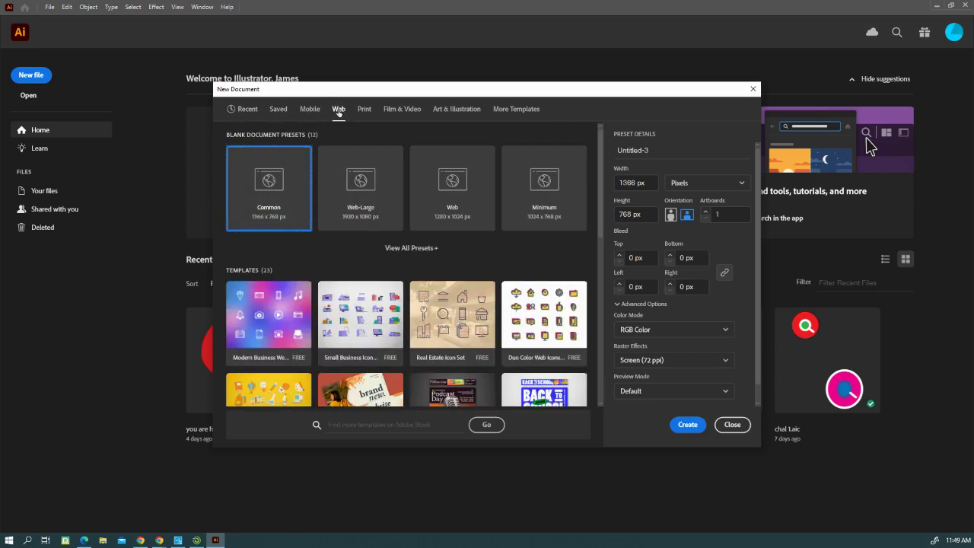
left_click(362, 211)
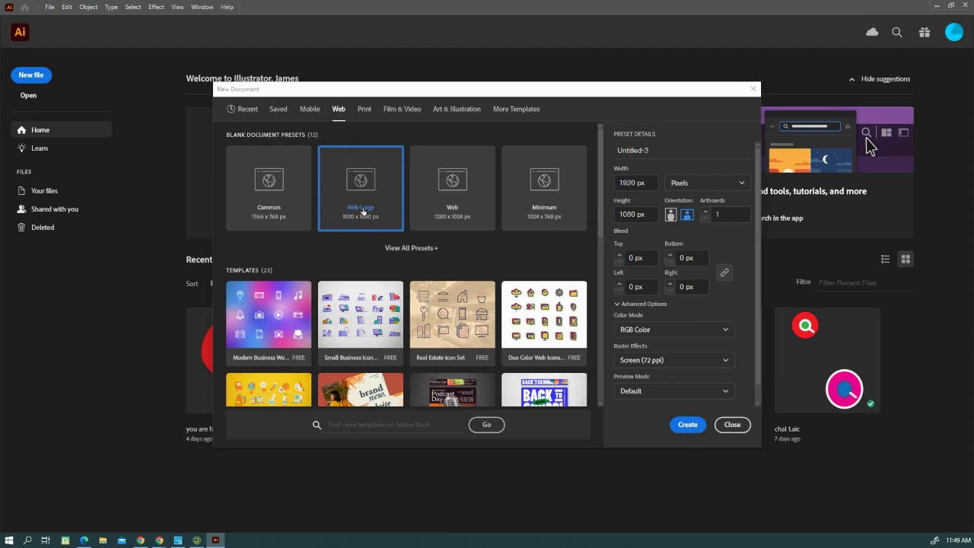
left_click(689, 425)
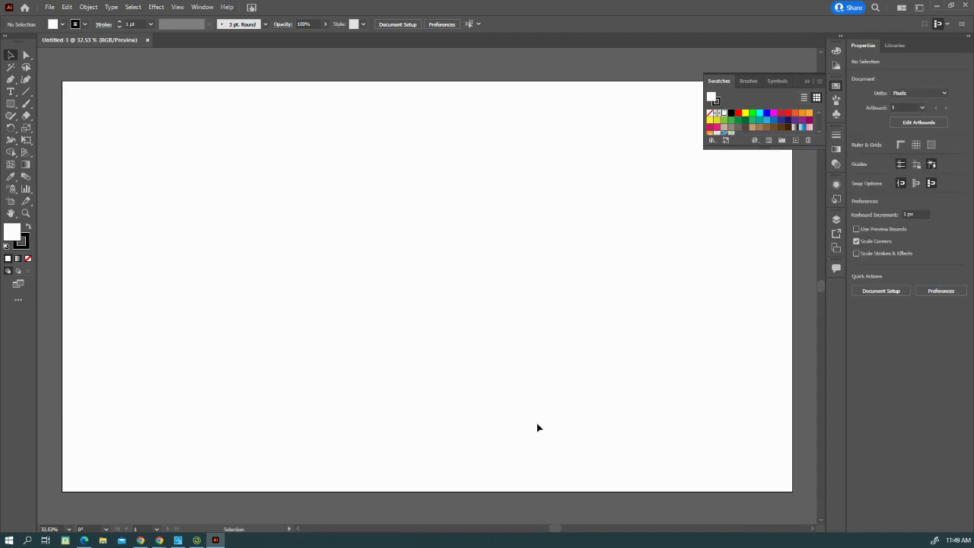
- Close the floating Swatches panel and reset the Essentials Classic workspace
left_click(837, 85)
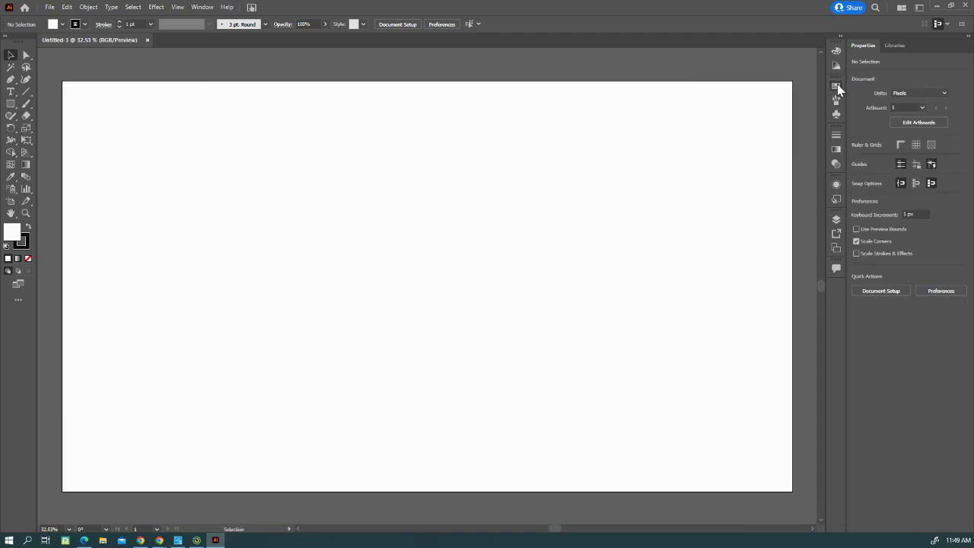
left_click(202, 7)
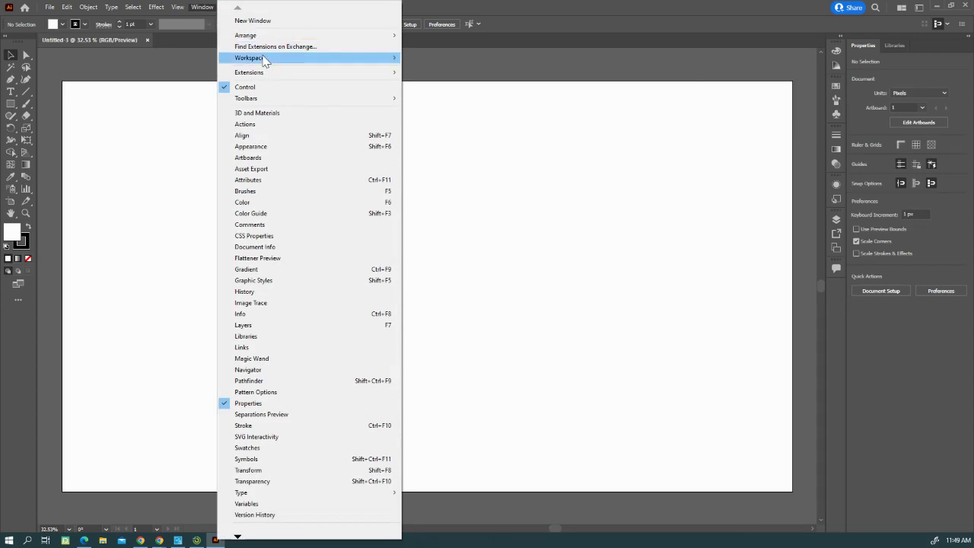
mouse_move(393, 61)
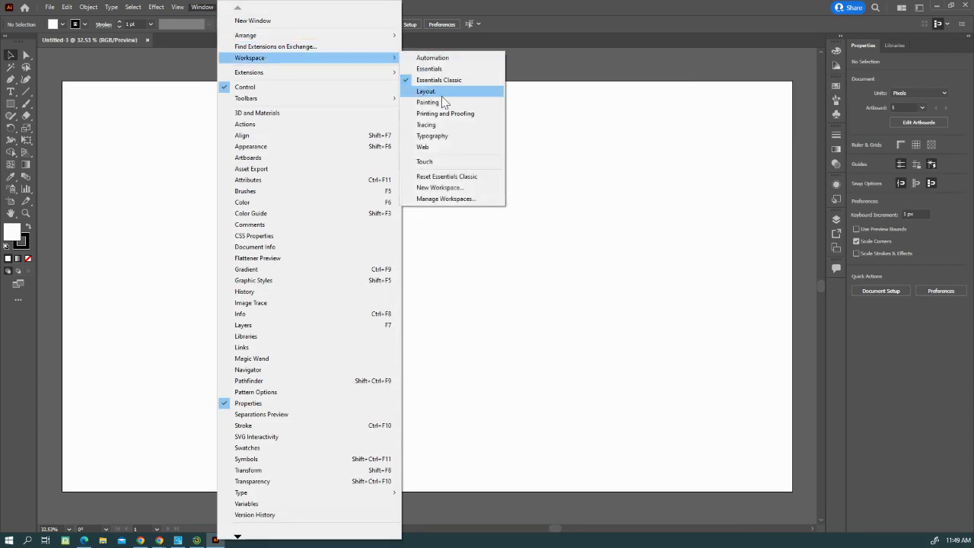
left_click(446, 177)
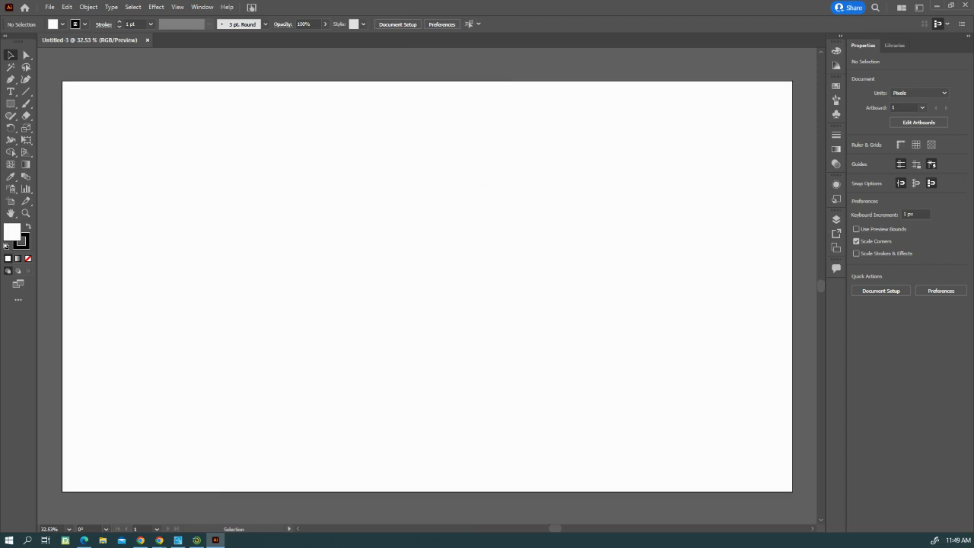
- In maximized Chrome, open the lion photo preview from the animal results and copy the image
key("alt+Tab")
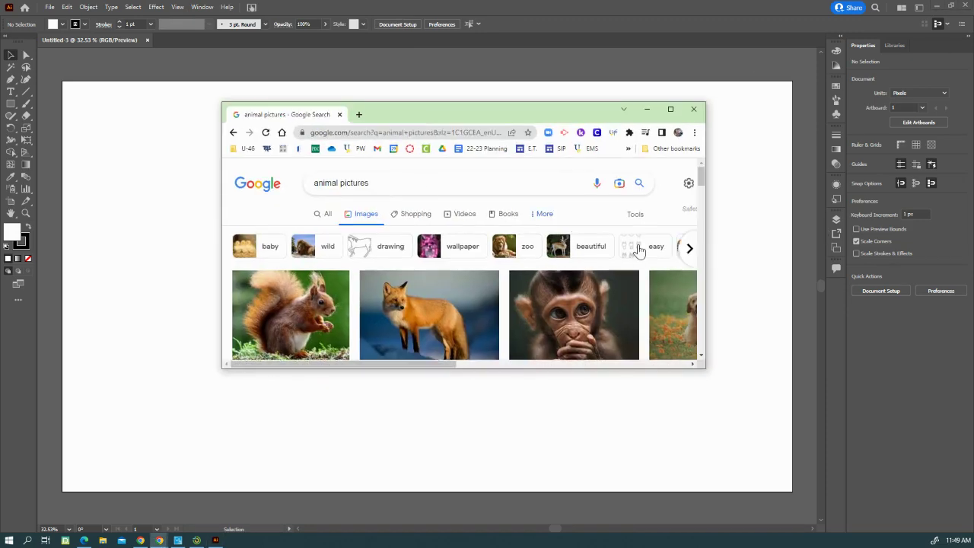
left_click(670, 109)
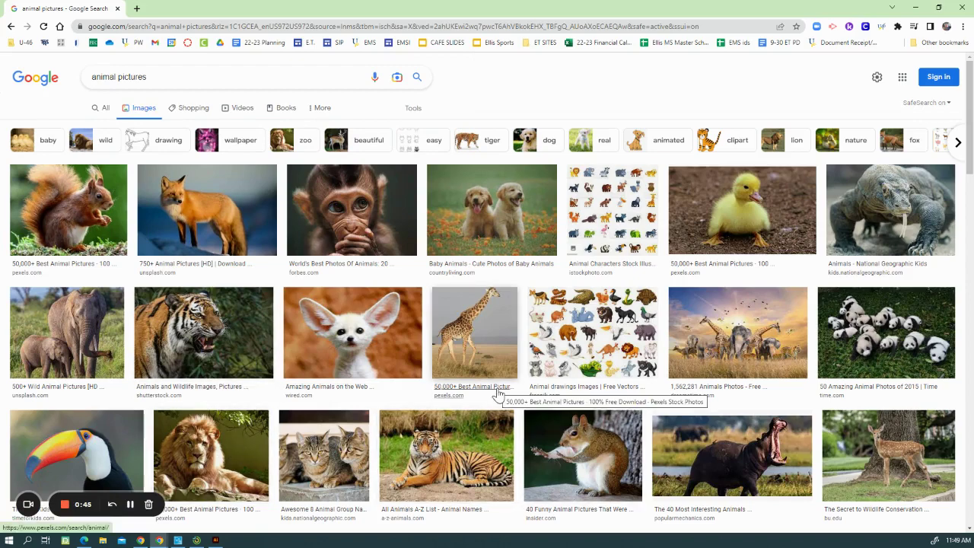
scroll(498, 392, "down", 1)
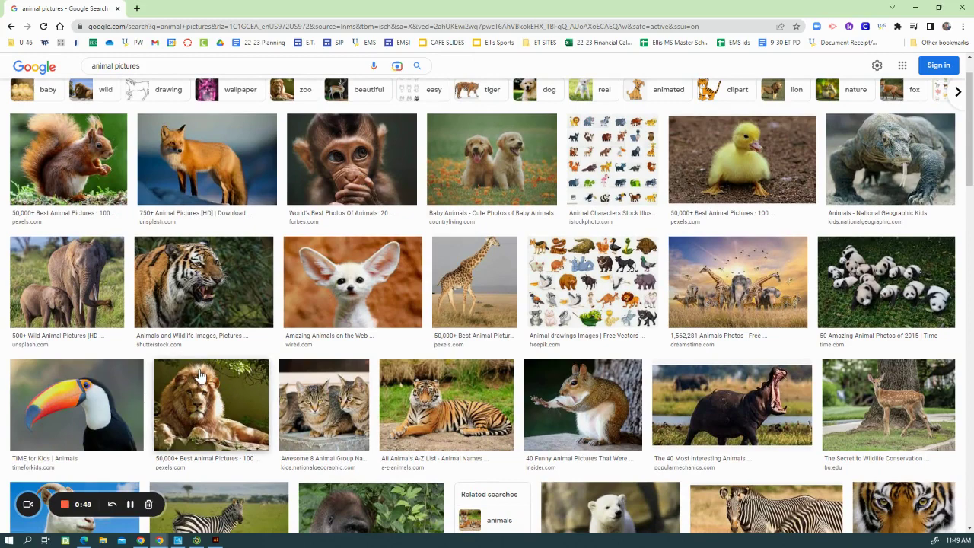
left_click(201, 409)
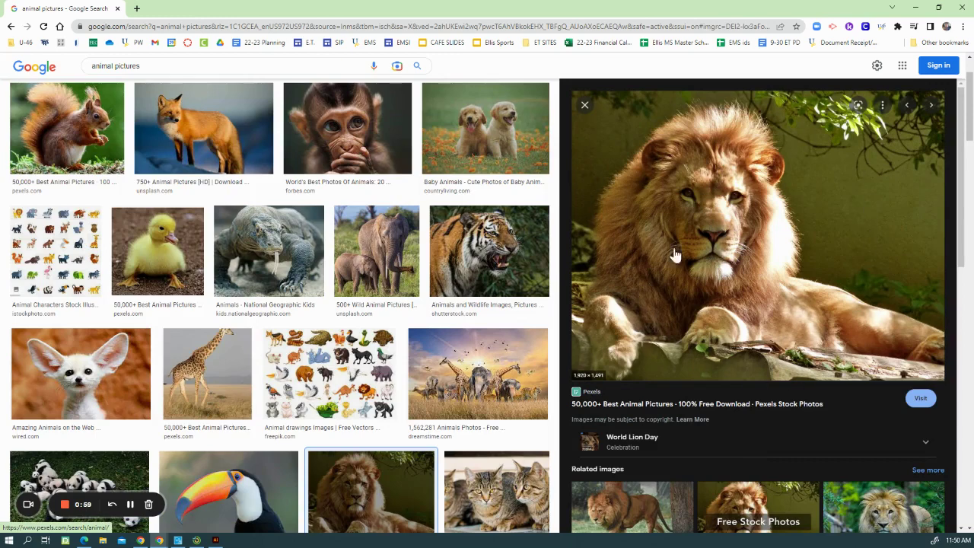
right_click(731, 221)
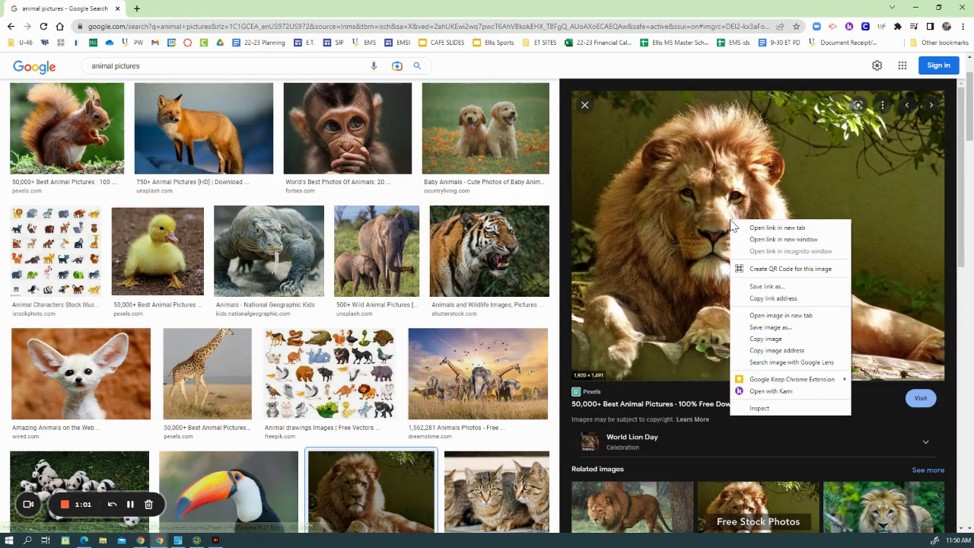
left_click(769, 339)
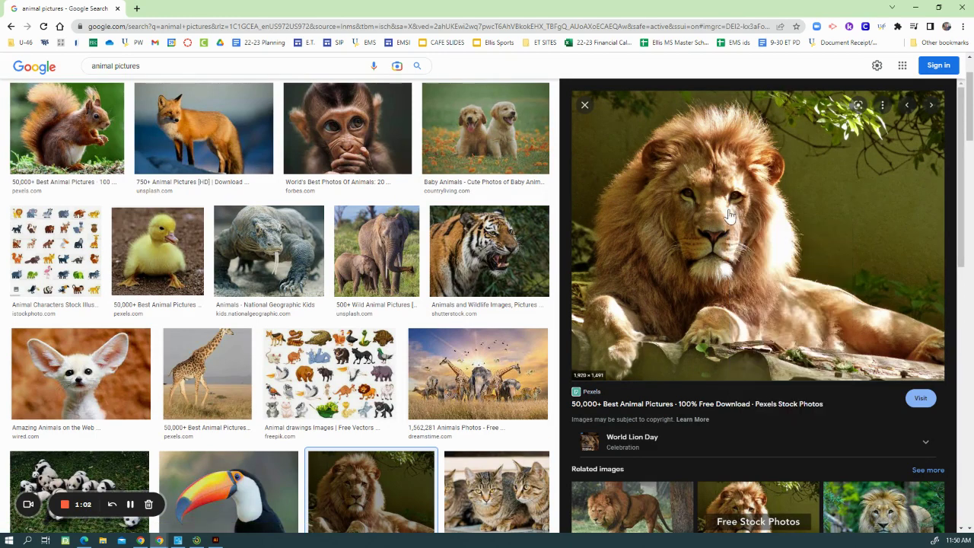
- Paste the lion photo into Illustrator and scale it to about 1713 x 1240.5 px over the artboard
left_click(917, 8)
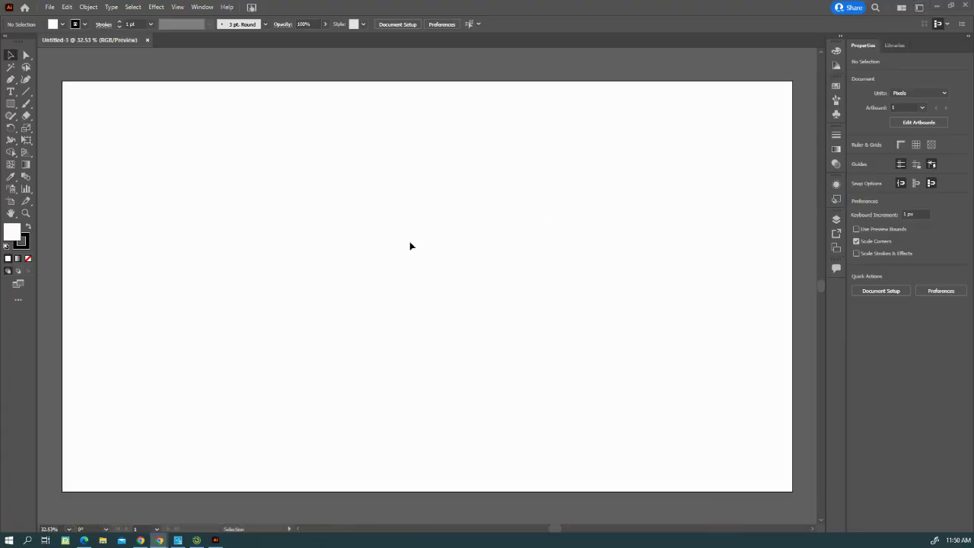
right_click(392, 240)
left_click(413, 265)
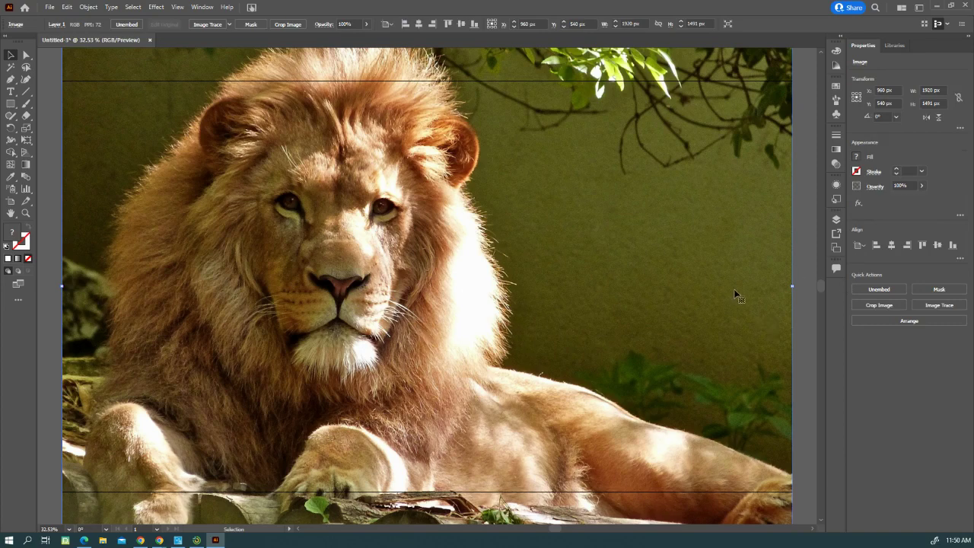
scroll(734, 288, "up", 3)
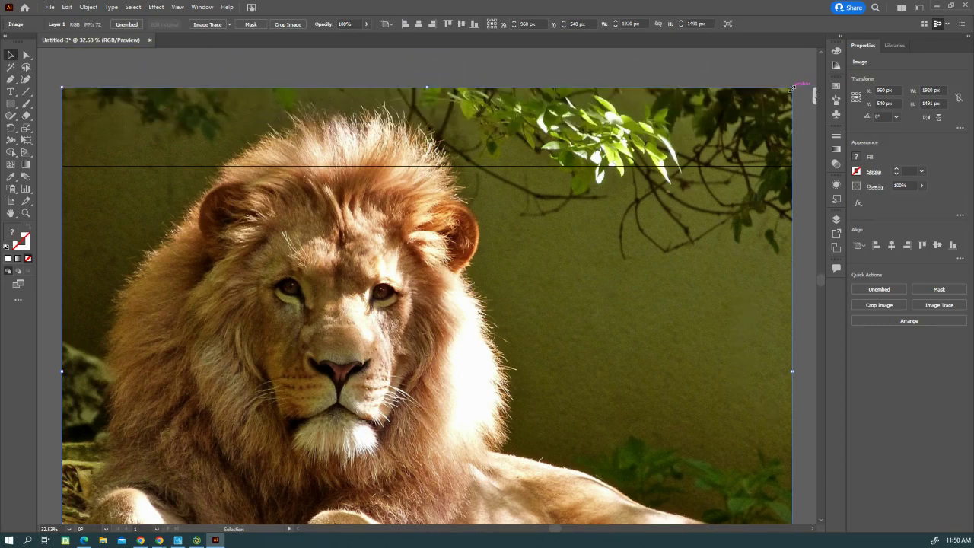
left_click_drag(786, 96, 715, 182)
left_click_drag(589, 280, 639, 268)
scroll(520, 392, "down", 5)
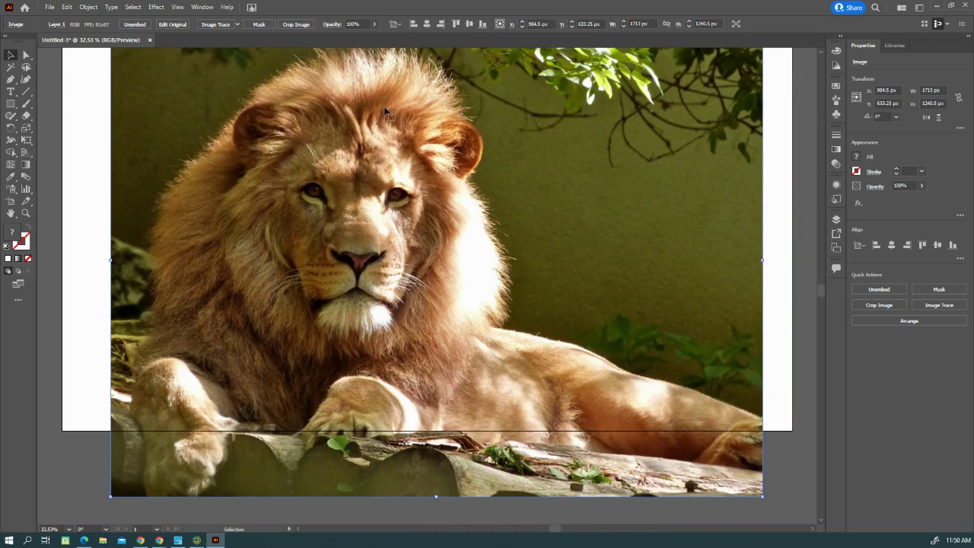
scroll(320, 333, "up", 2)
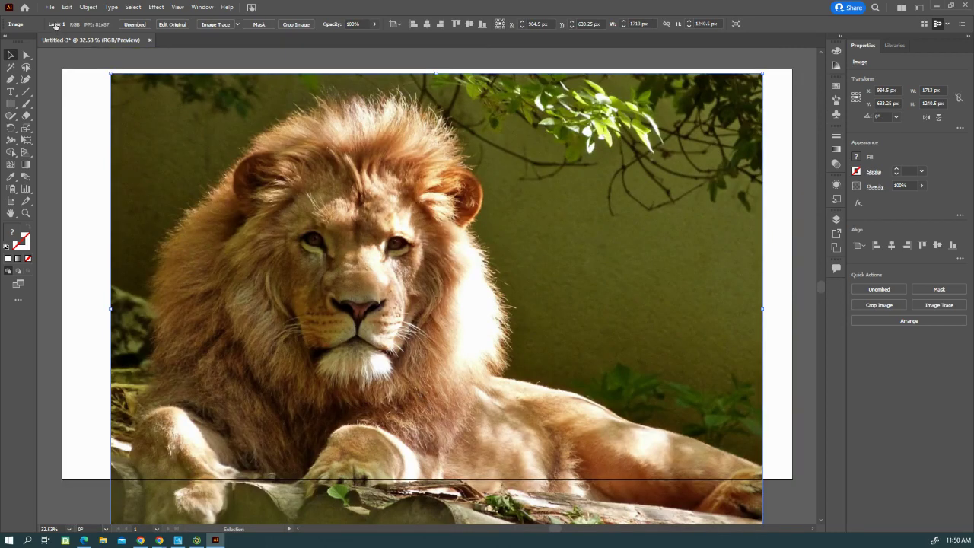
- Lock the lion photo in place with Object > Lock > Selection
left_click(88, 7)
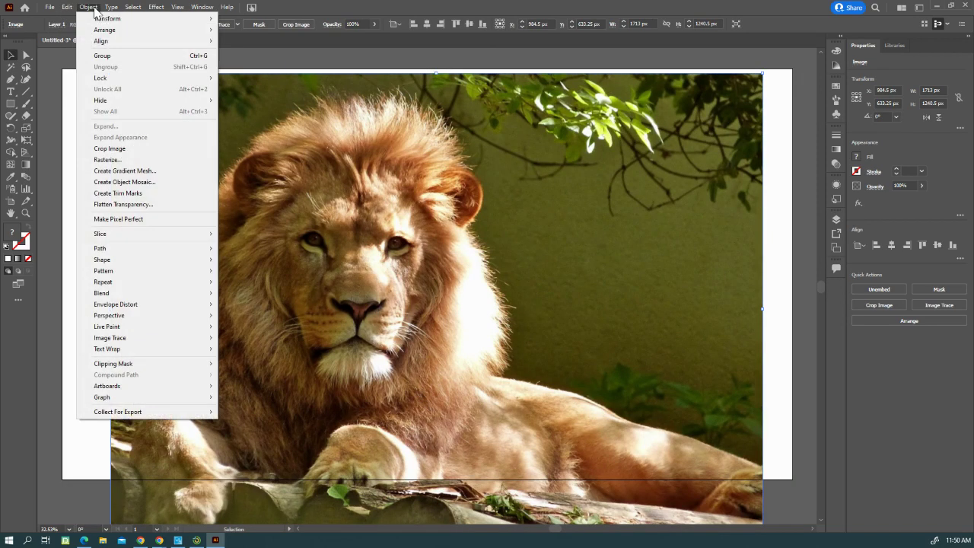
mouse_move(108, 78)
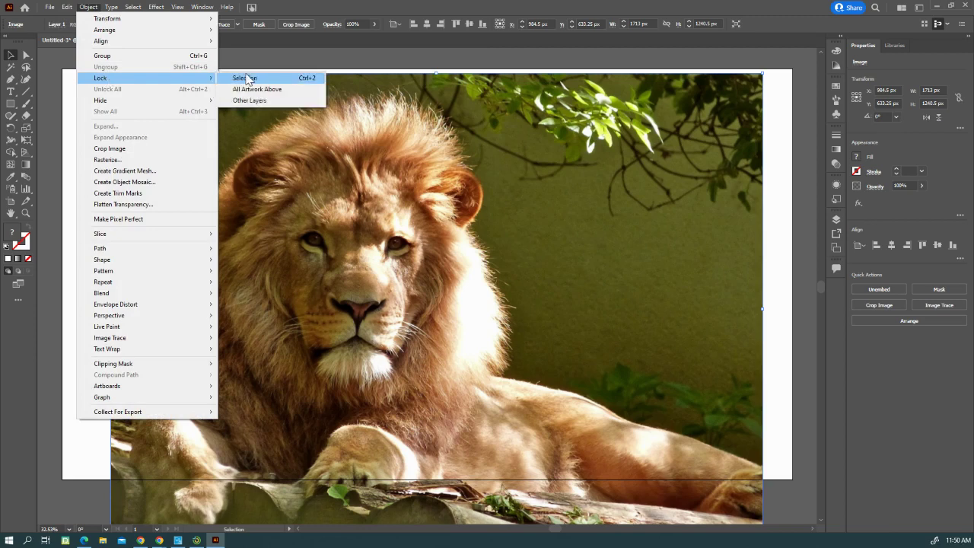
left_click(245, 79)
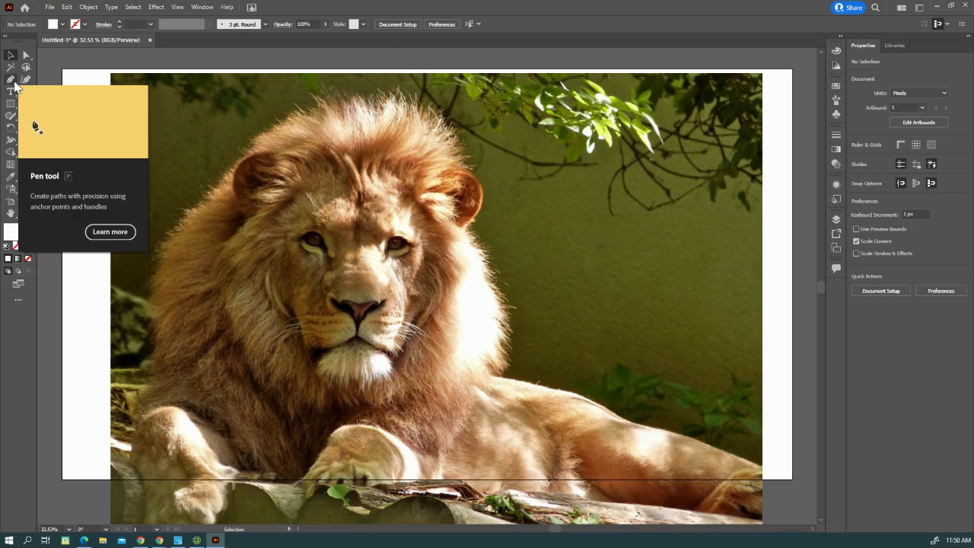
- Draw white polygons over both of the lion's eyes with the Pen tool
left_click(12, 80)
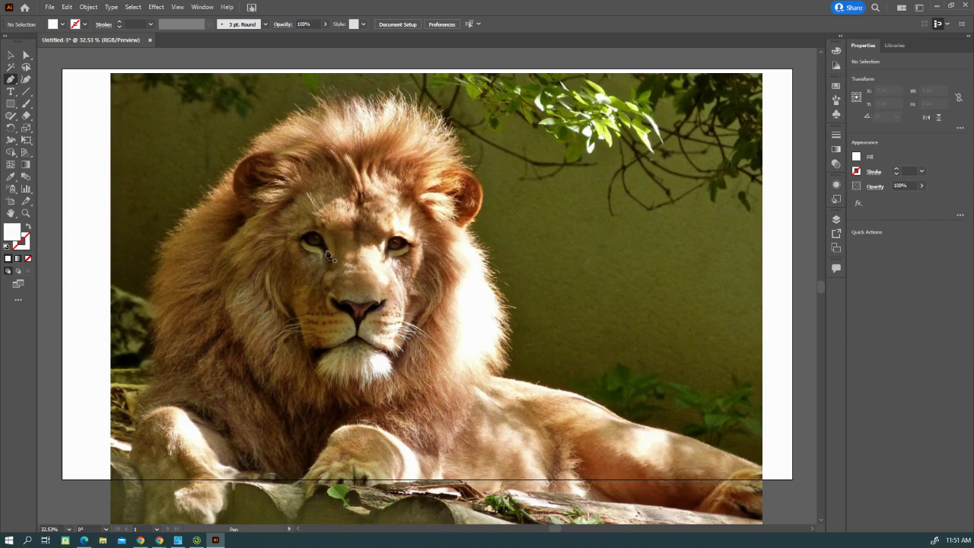
left_click(397, 242)
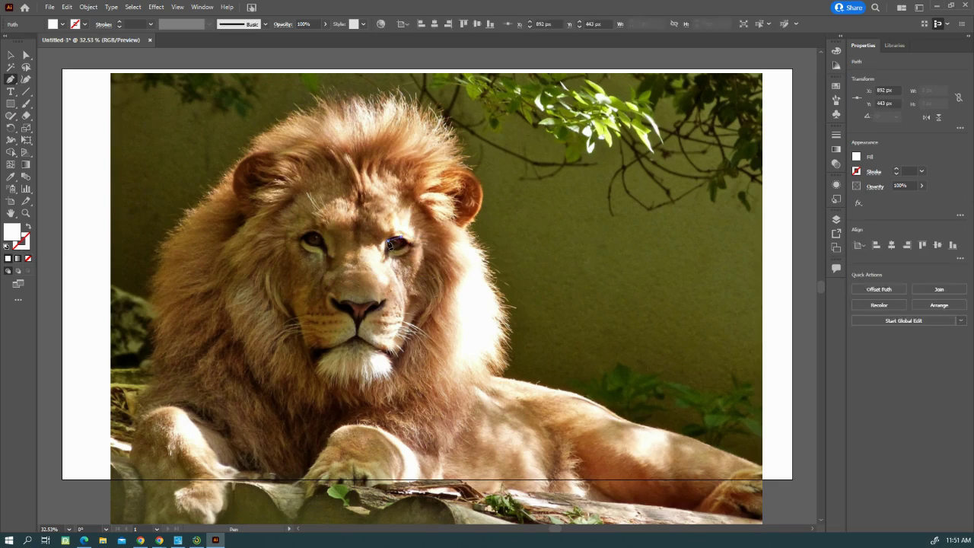
mouse_move(392, 255)
left_mouse_down()
mouse_move(411, 245)
mouse_move(400, 244)
left_mouse_up()
left_click(403, 240)
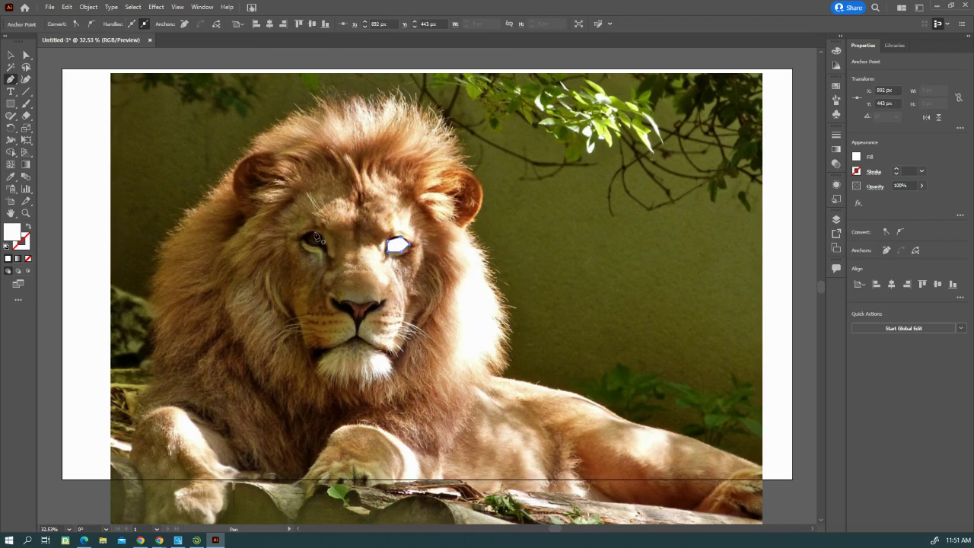
mouse_move(315, 235)
left_mouse_down()
mouse_move(321, 253)
mouse_move(303, 251)
mouse_move(315, 234)
left_mouse_up()
left_click(314, 235)
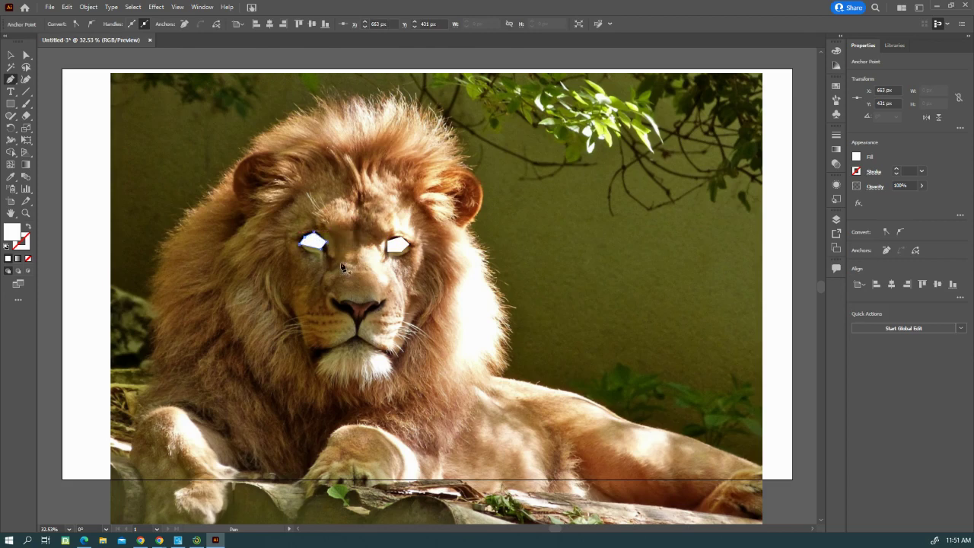
- Draw a white pentagon covering the lion's nose
left_click(339, 268)
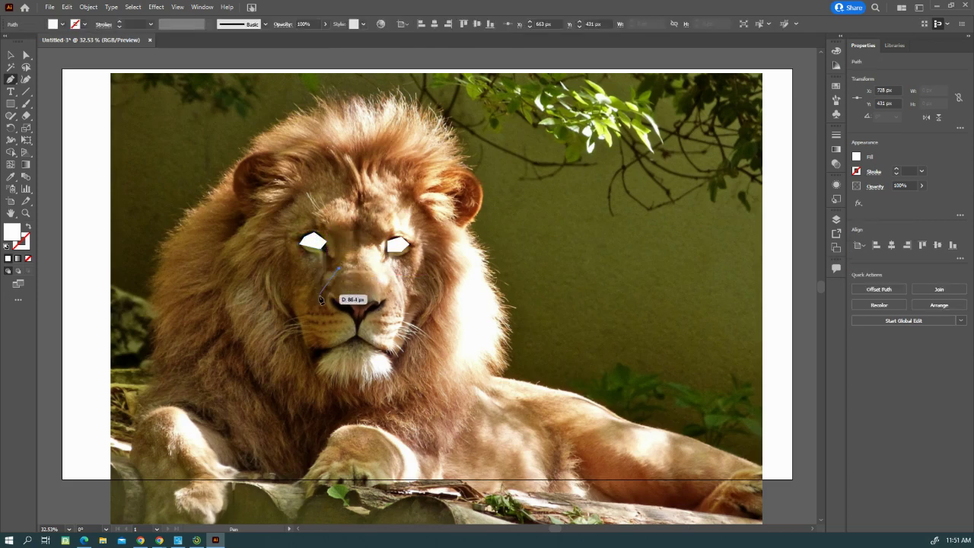
left_click_drag(326, 308, 371, 350)
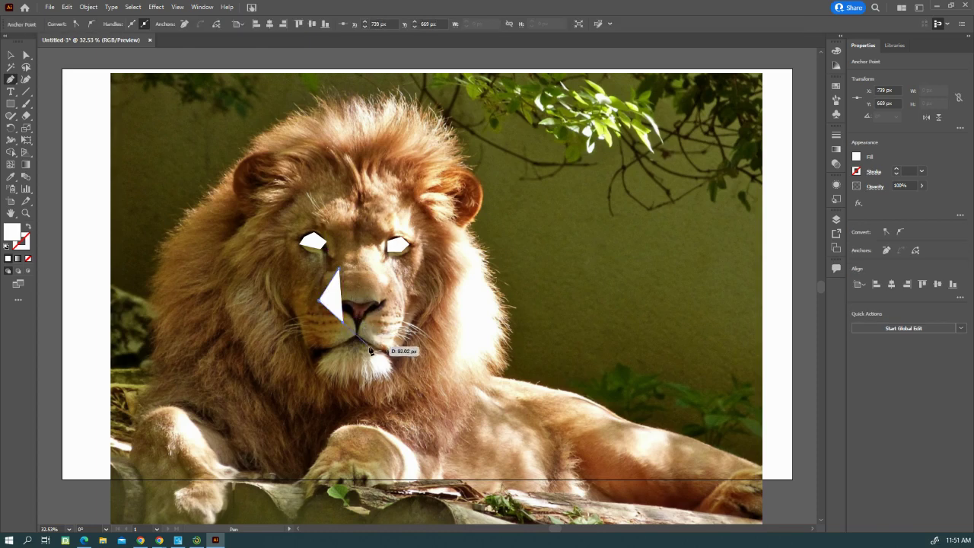
left_click(408, 315)
left_click(396, 268)
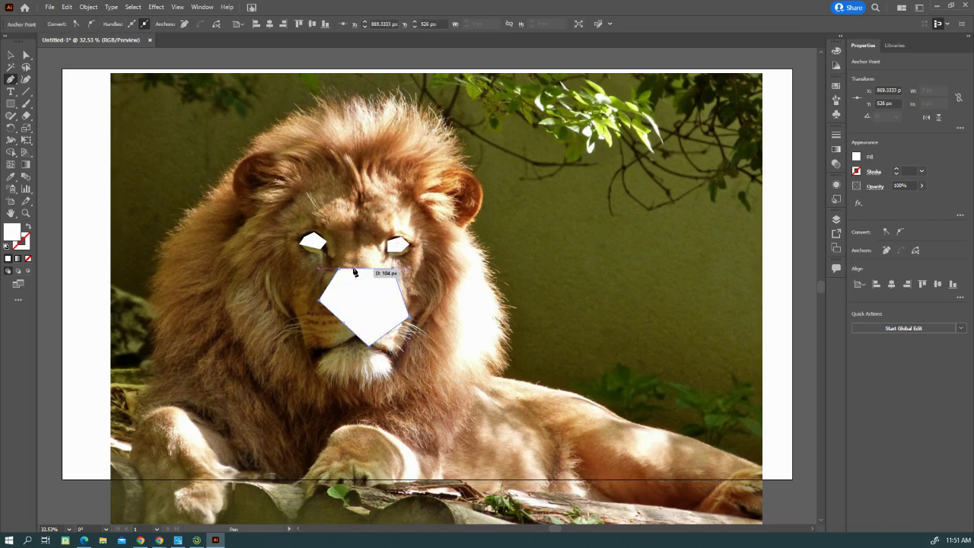
left_click(340, 269)
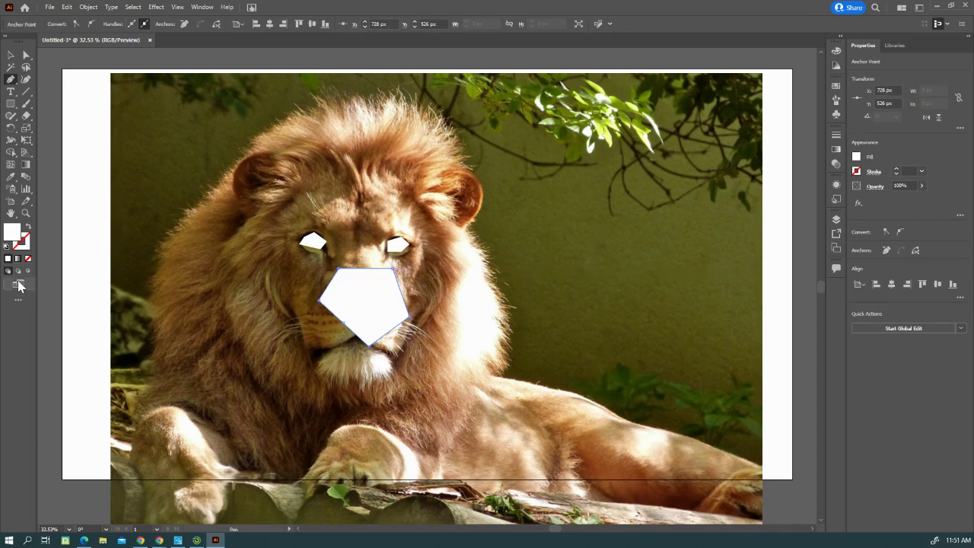
- Deselect the nose shape and set the fill colour to cyan from the Swatches panel
left_click(11, 55)
left_click(184, 263)
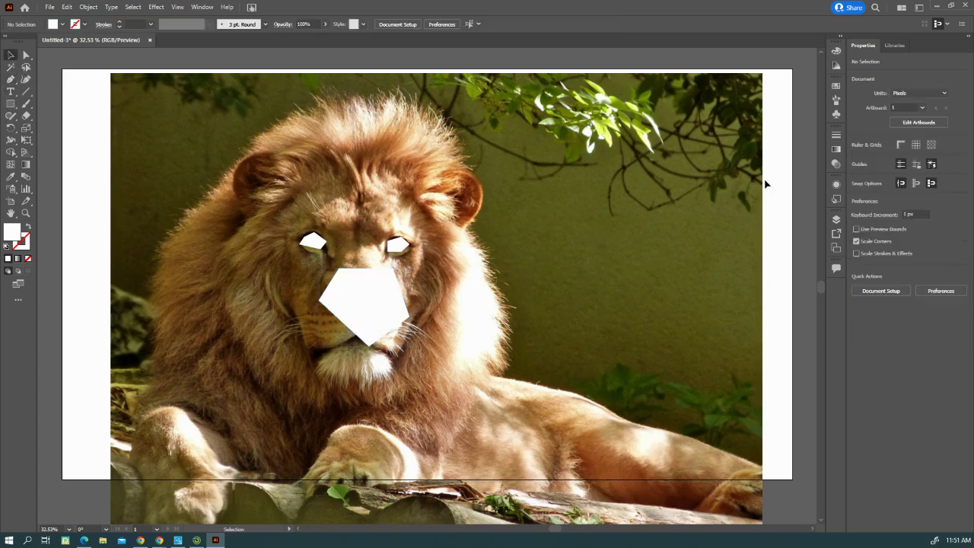
left_click(837, 86)
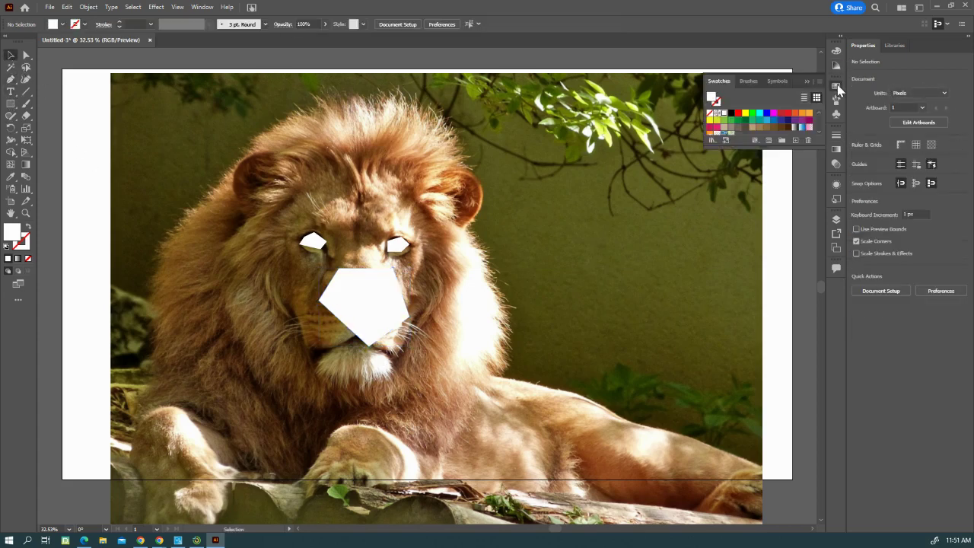
left_click(759, 113)
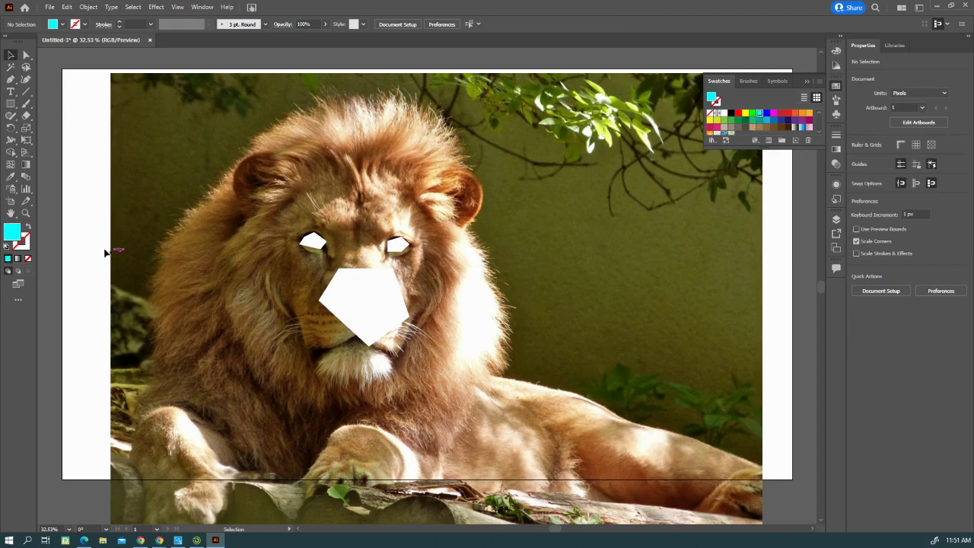
left_click(11, 79)
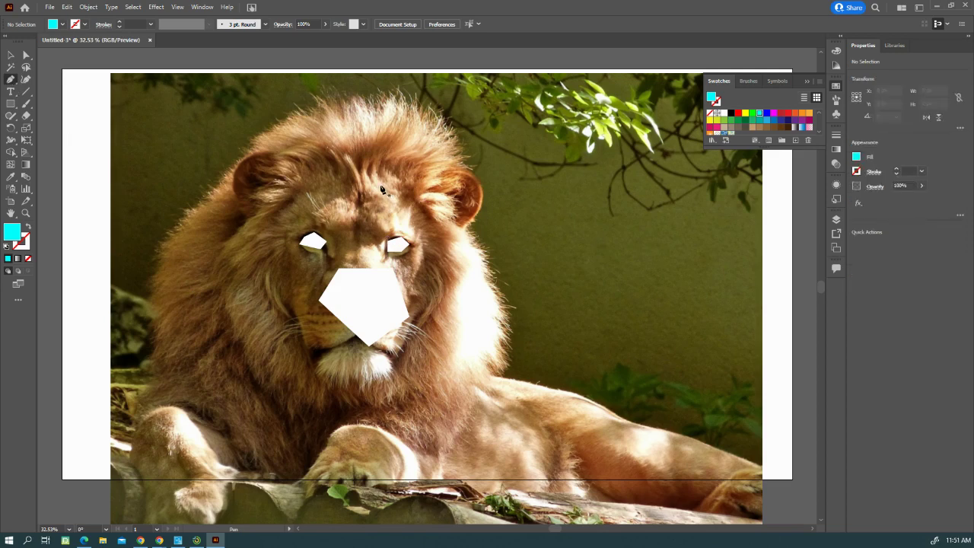
- Draw two cyan facets from the right eye up to the mane and down to the right cheek
left_click(387, 239)
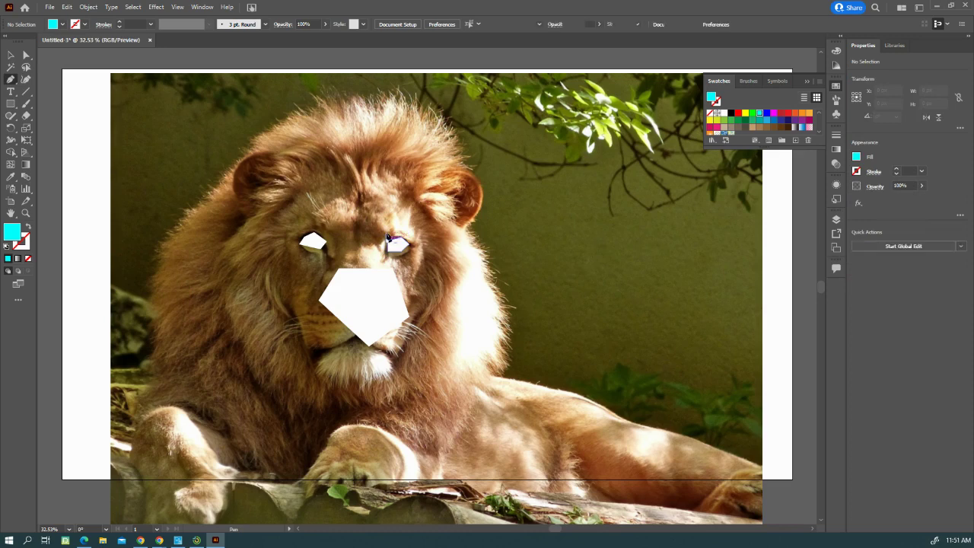
left_click(373, 126)
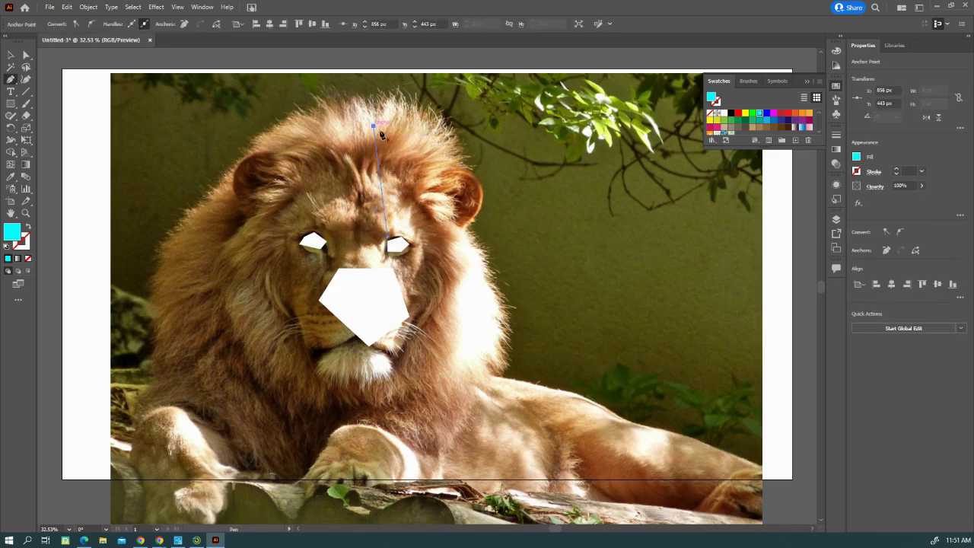
left_click(458, 211)
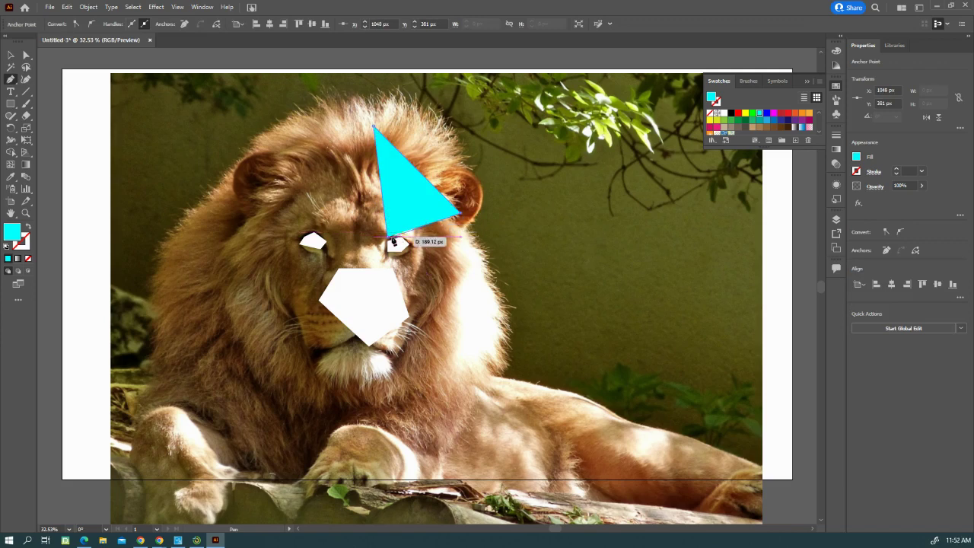
left_click(392, 238)
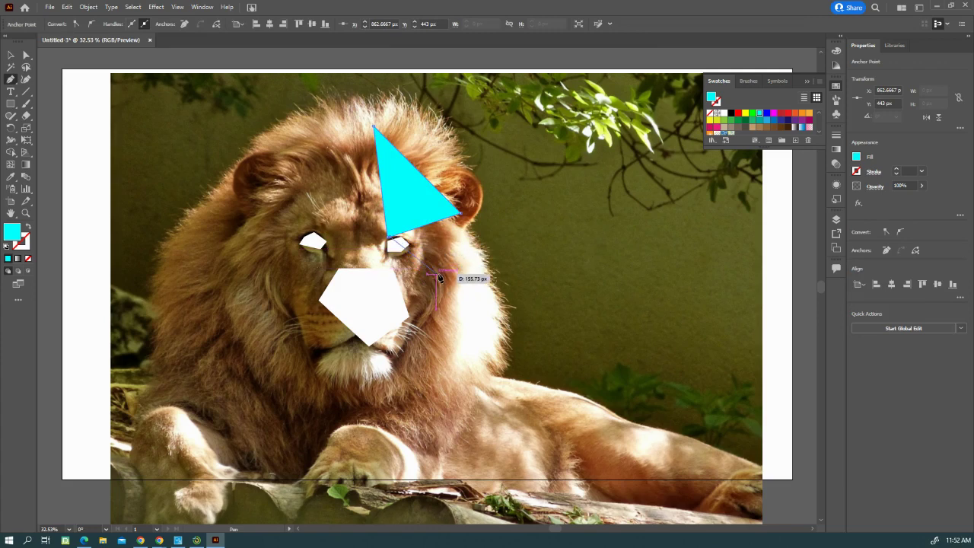
left_click(465, 219)
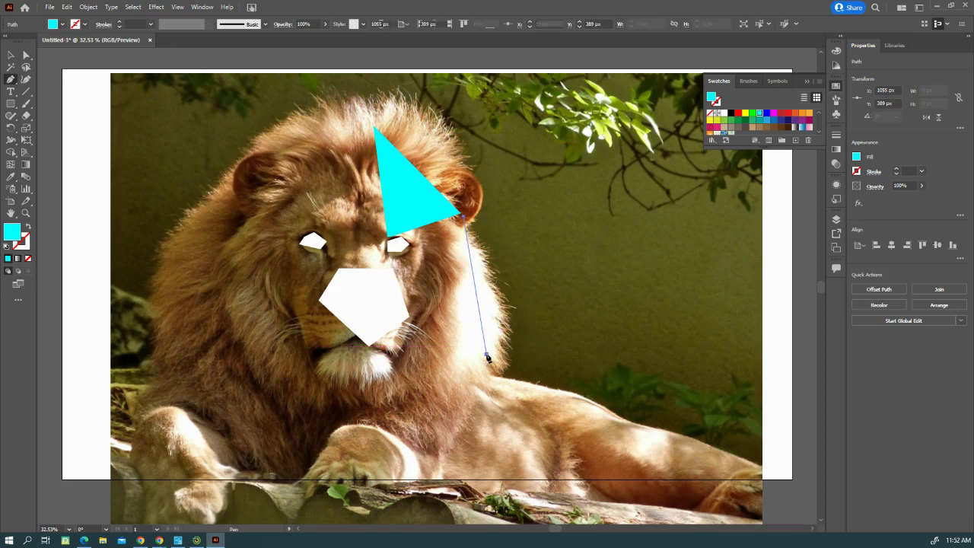
left_click(486, 354)
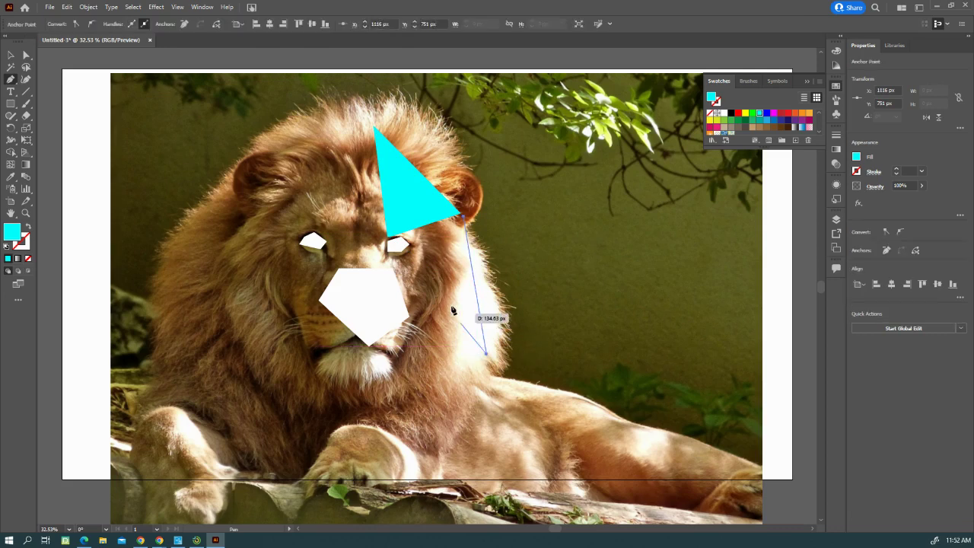
left_click(401, 232)
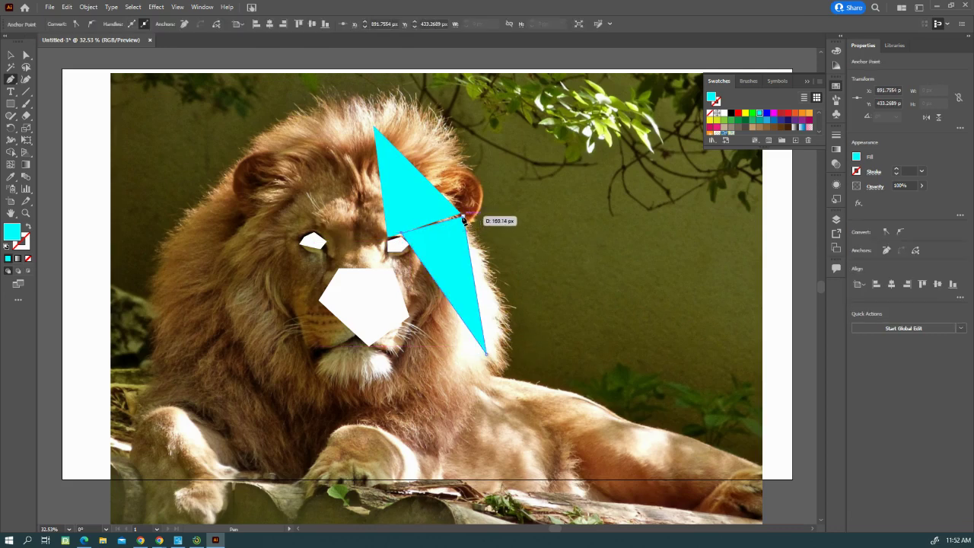
left_click(465, 219)
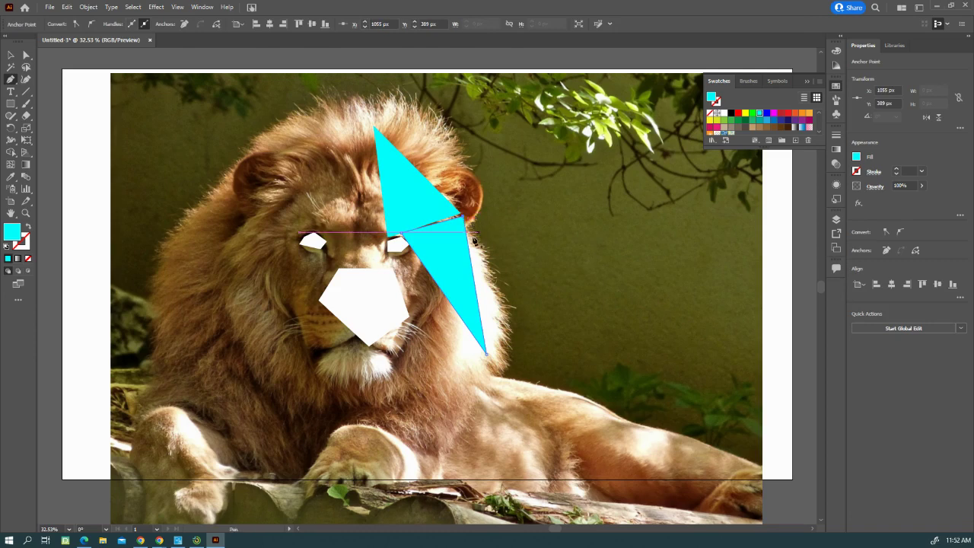
- Add two cyan facets on the lower right cheek beside the nose
left_click(403, 329)
left_click(412, 253)
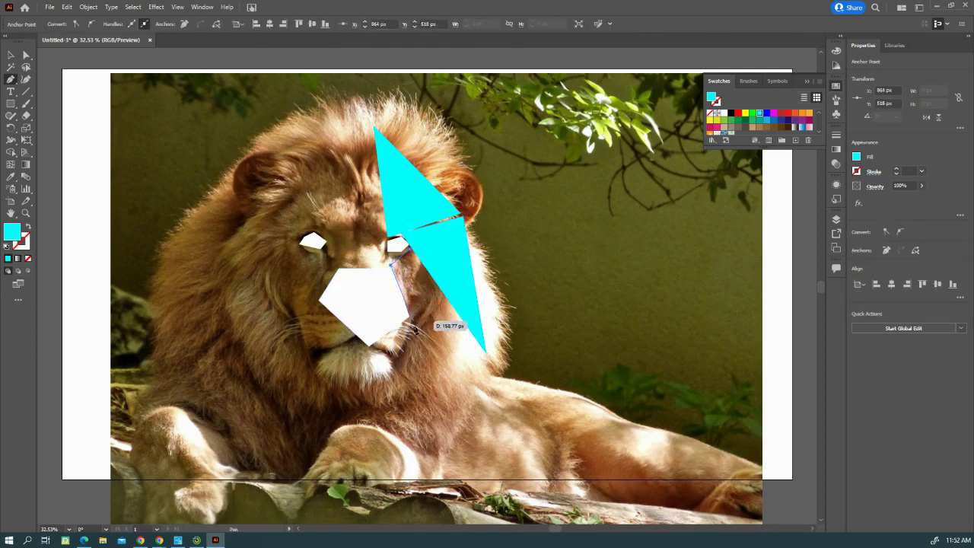
left_click(443, 391)
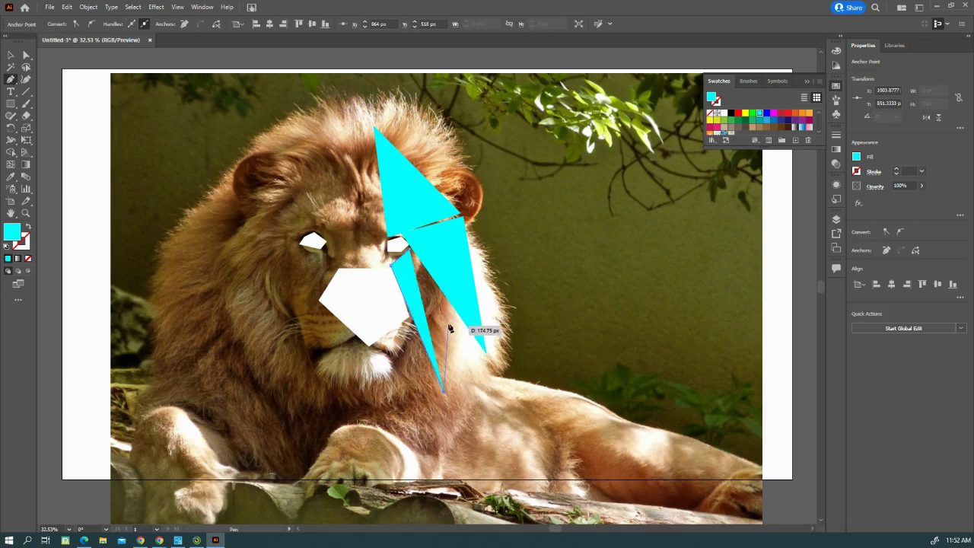
left_click(408, 247)
left_click(410, 274)
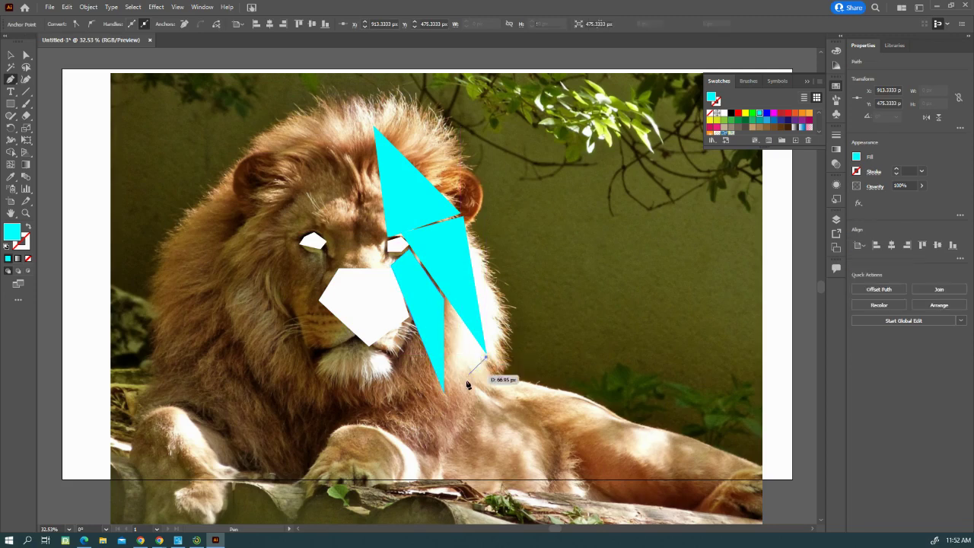
left_click(450, 404)
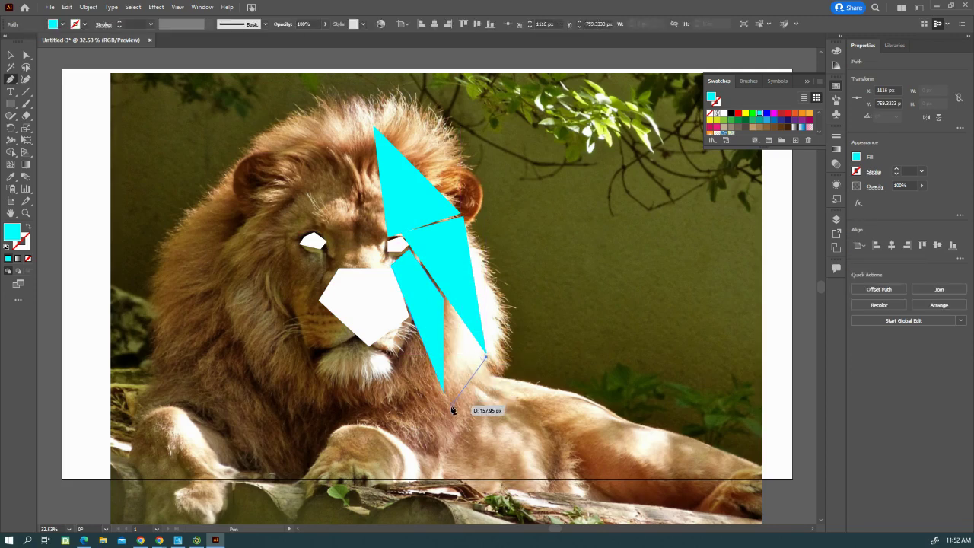
left_click(444, 308)
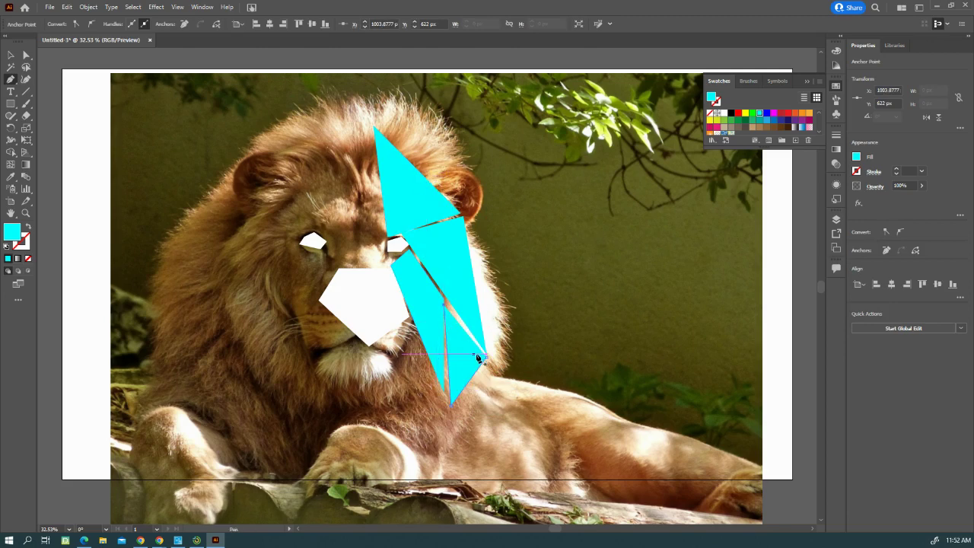
left_click_drag(487, 358, 449, 306)
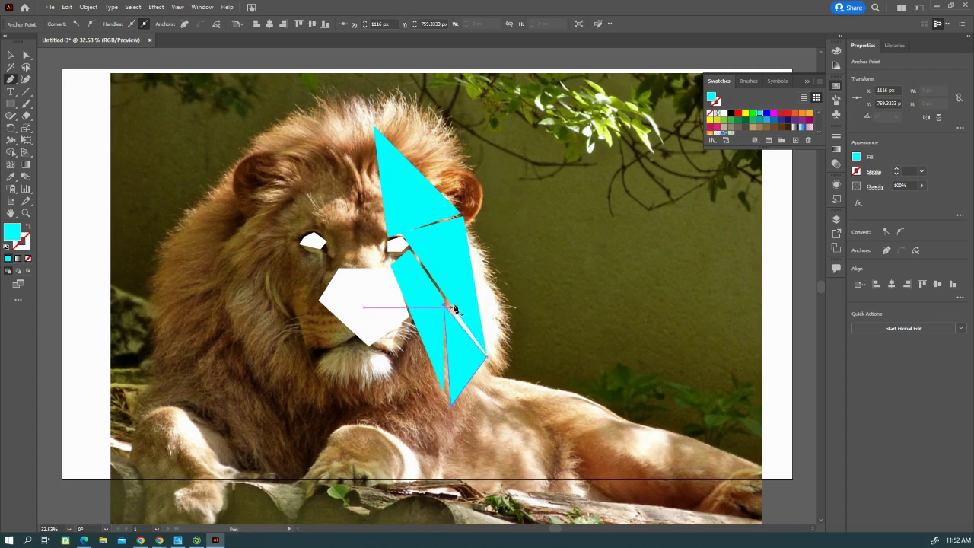
- Draw a cyan facet over the top of the forehead and mane toward the right ear
left_click(372, 124)
left_click(377, 97)
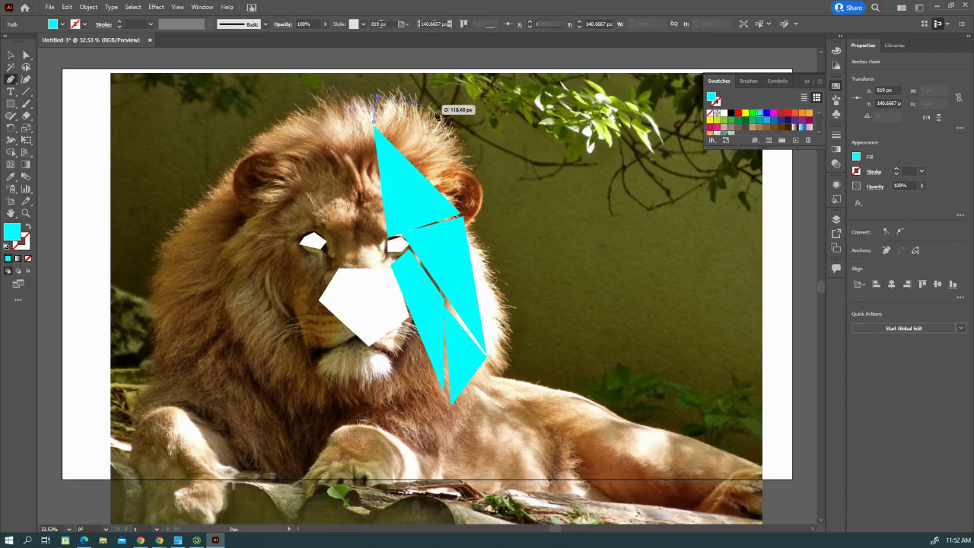
left_click(441, 118)
left_click(468, 169)
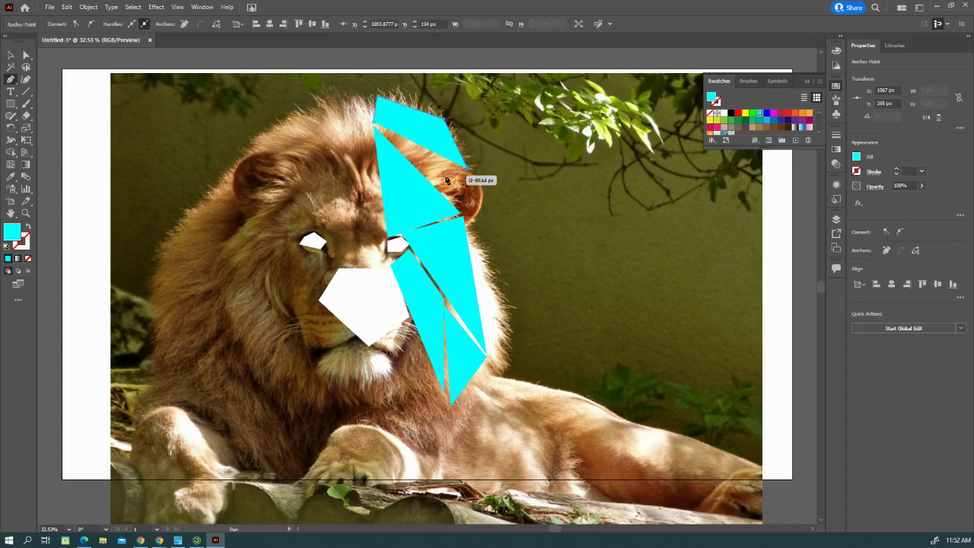
left_click(373, 123)
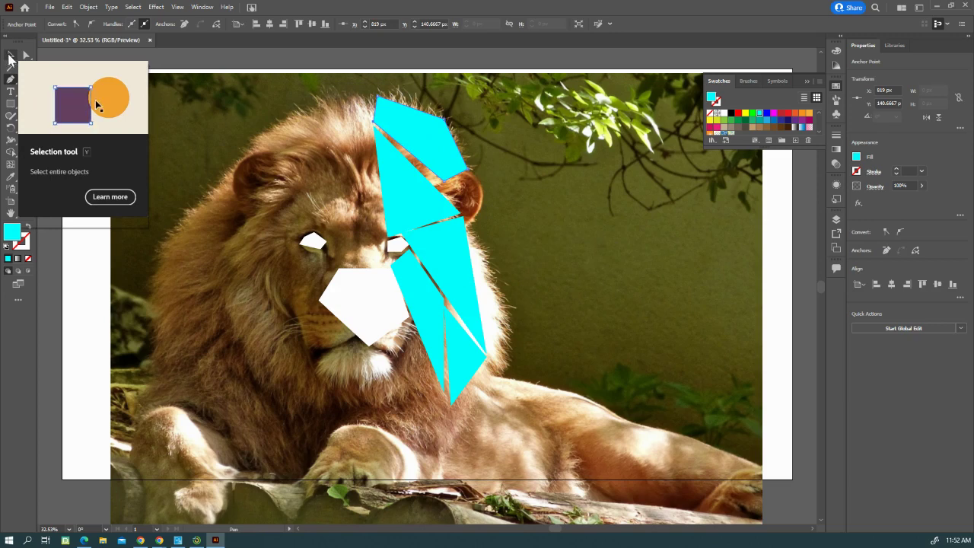
- Select the cyan mane facet, then switch back to the Pen tool
left_click(10, 57)
left_click(430, 143)
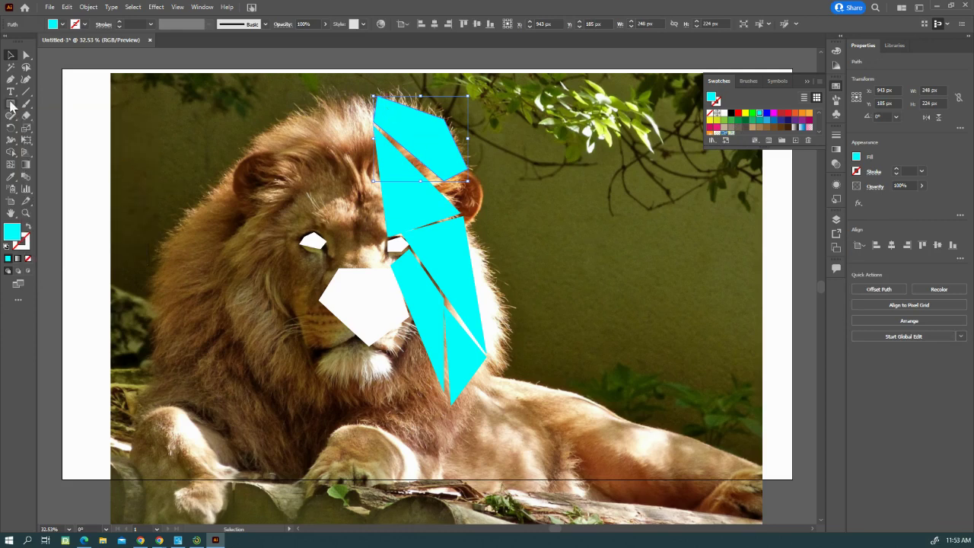
left_click(10, 79)
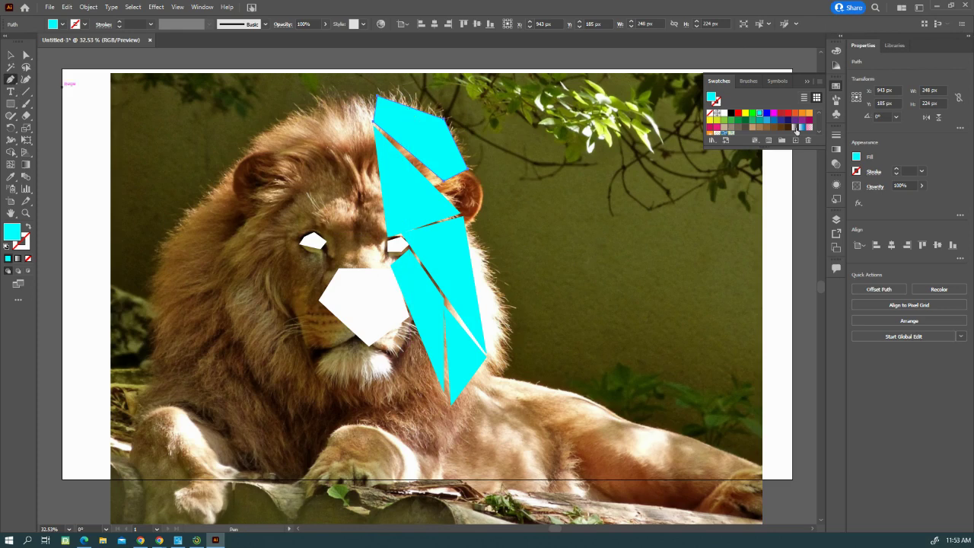
- Deselect the cyan facet and set the fill colour to blue
left_click(11, 55)
left_click(139, 142)
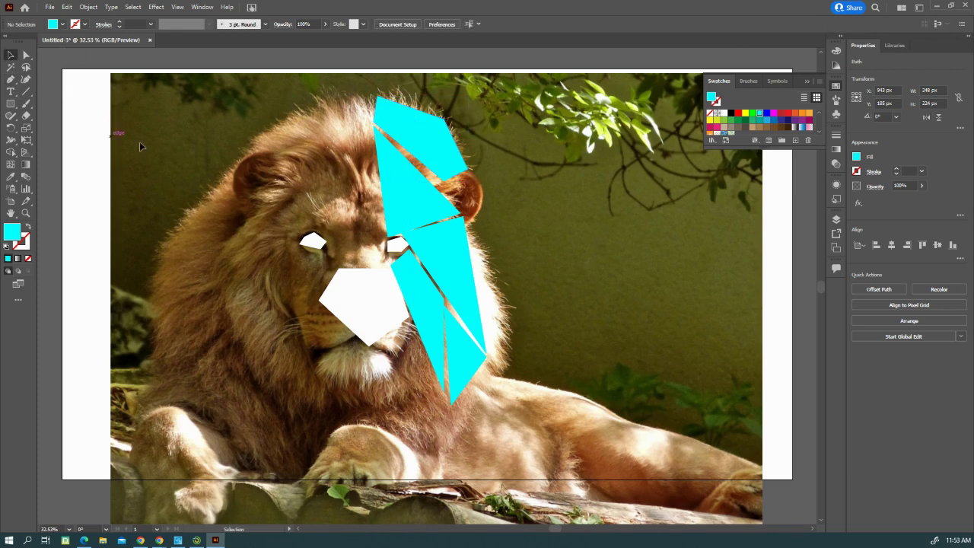
left_click(774, 123)
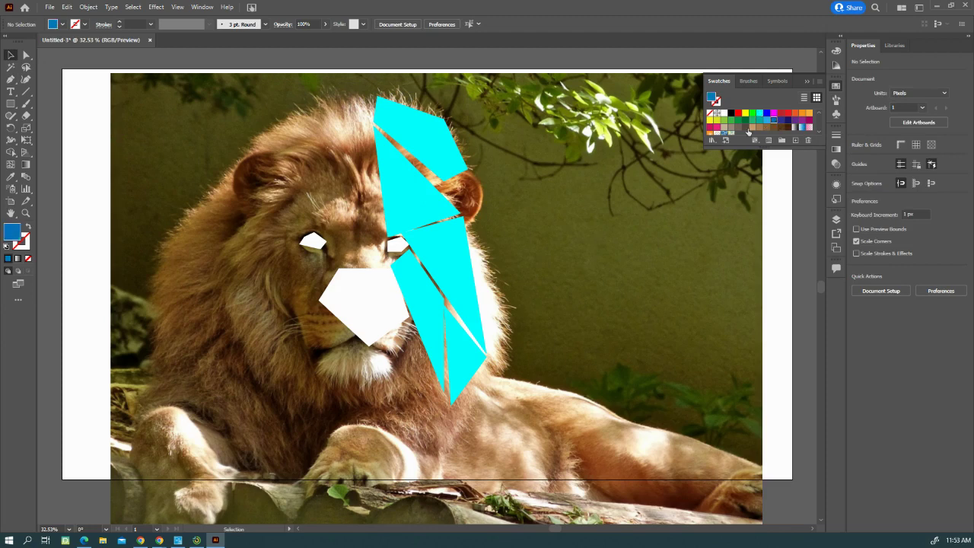
- Draw two dark-blue triangles over the upper right mane
left_click(10, 81)
left_click(418, 123)
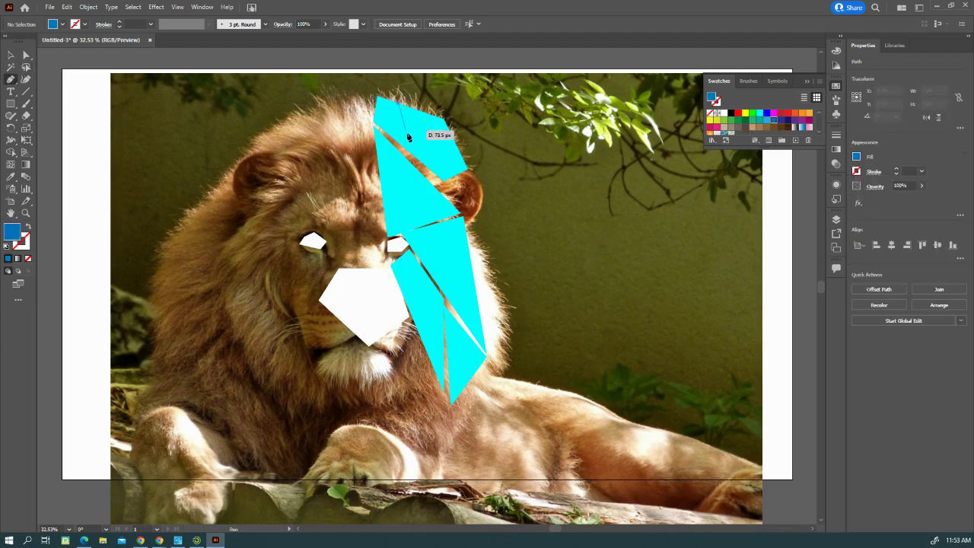
left_click(419, 161)
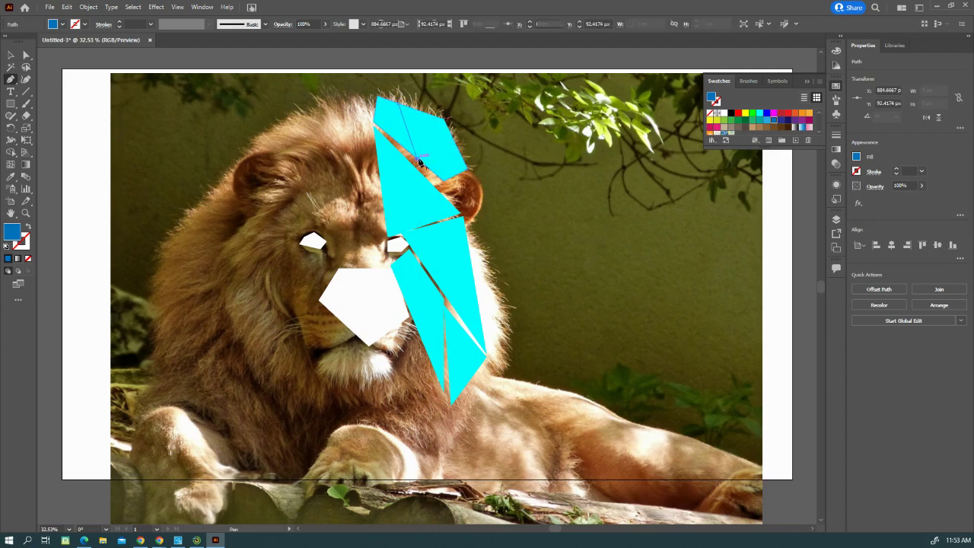
left_click(401, 106)
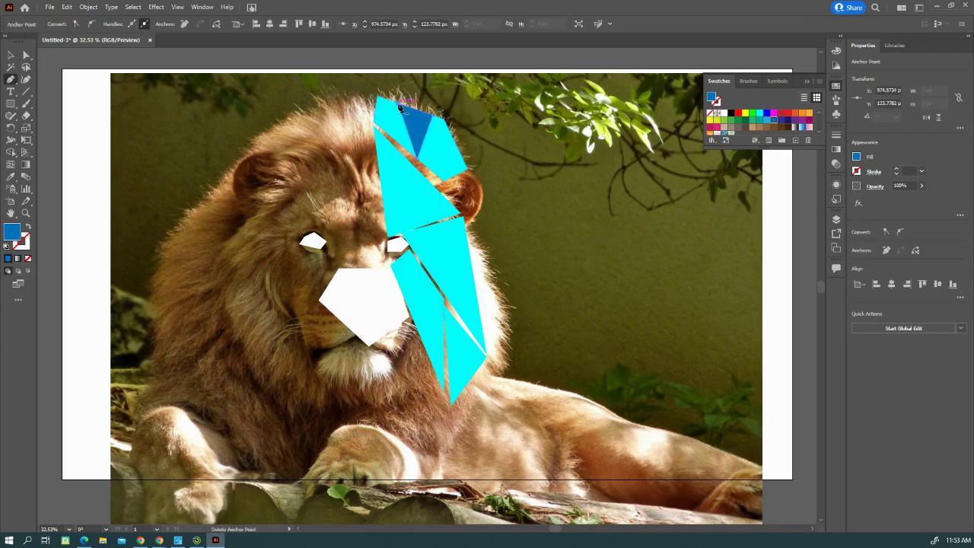
left_click(408, 184)
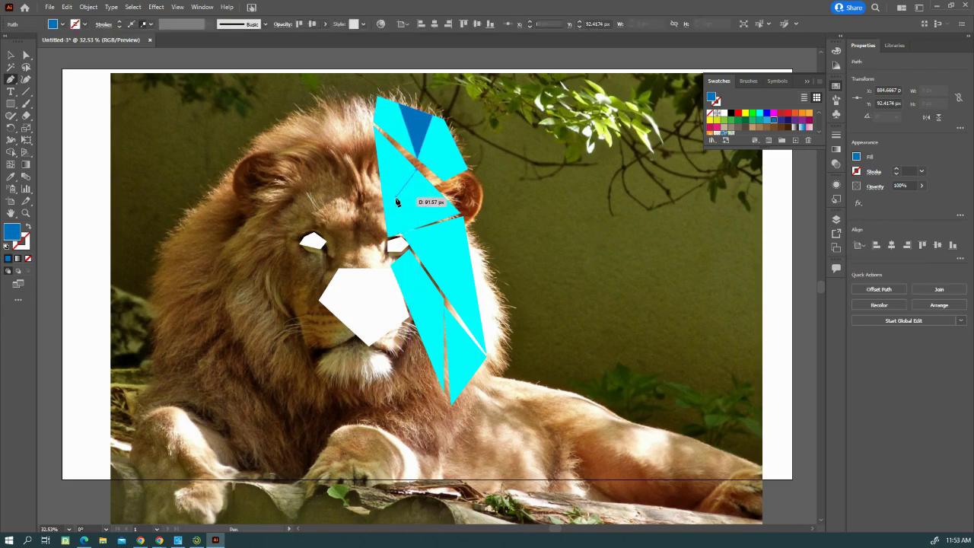
left_click(386, 205)
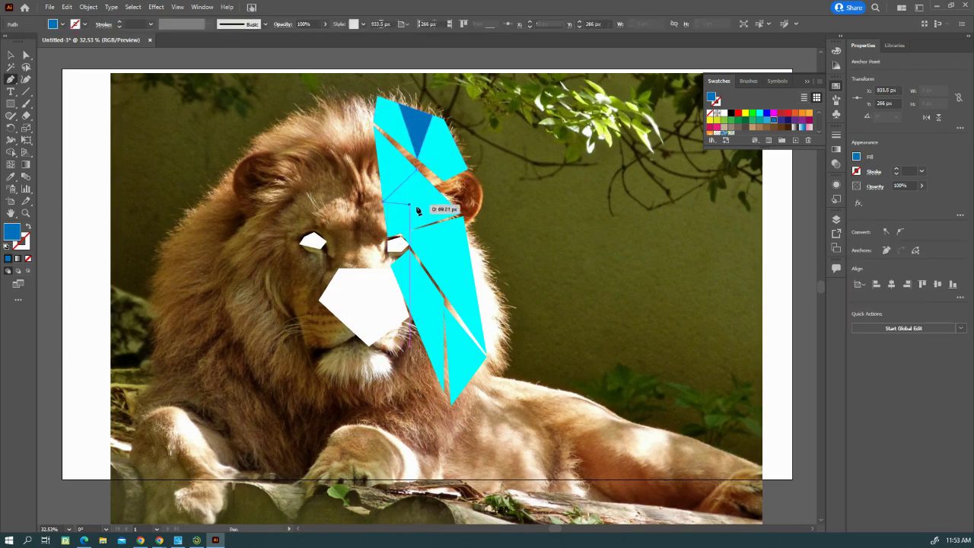
left_click(458, 206)
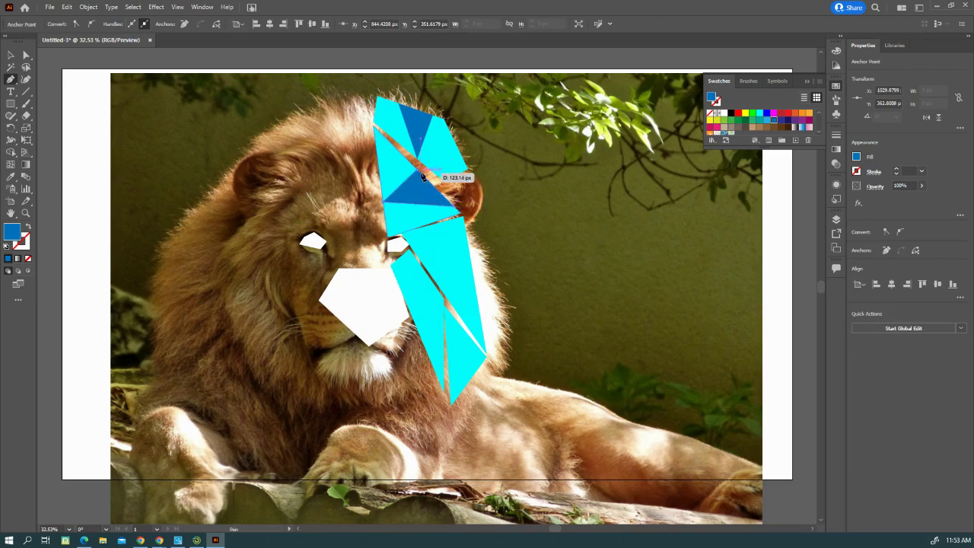
left_click(418, 170)
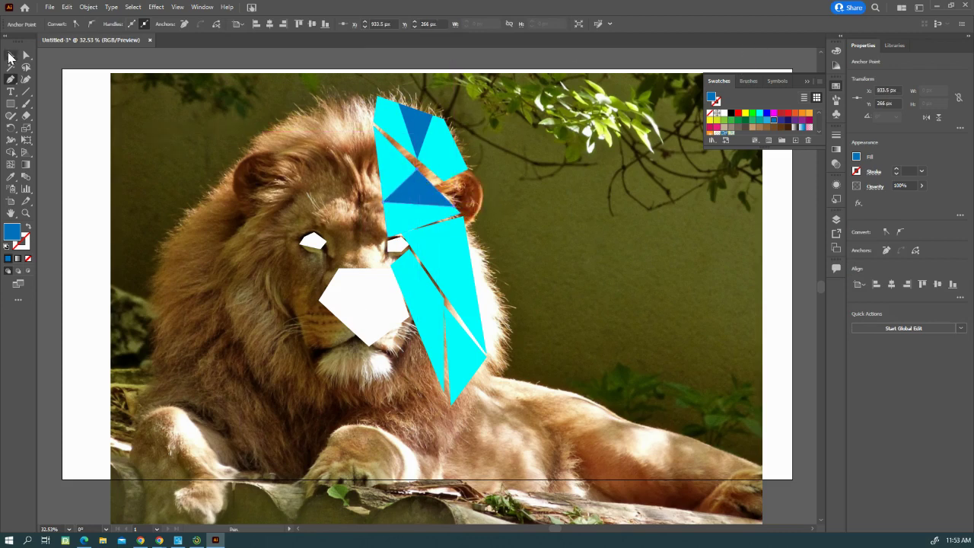
- Fill the upper blue triangle with the Orchid gradient and shift its midpoint
left_click(11, 55)
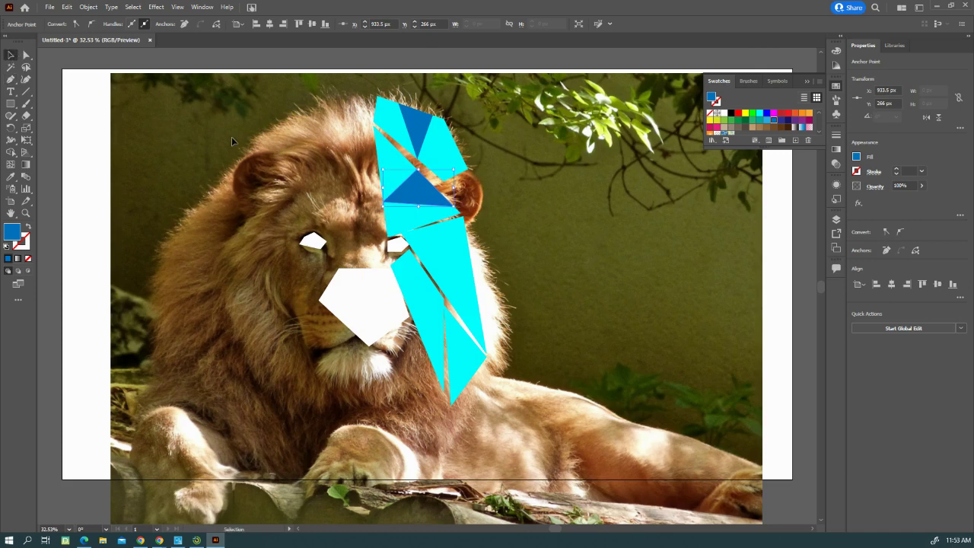
left_click(423, 130)
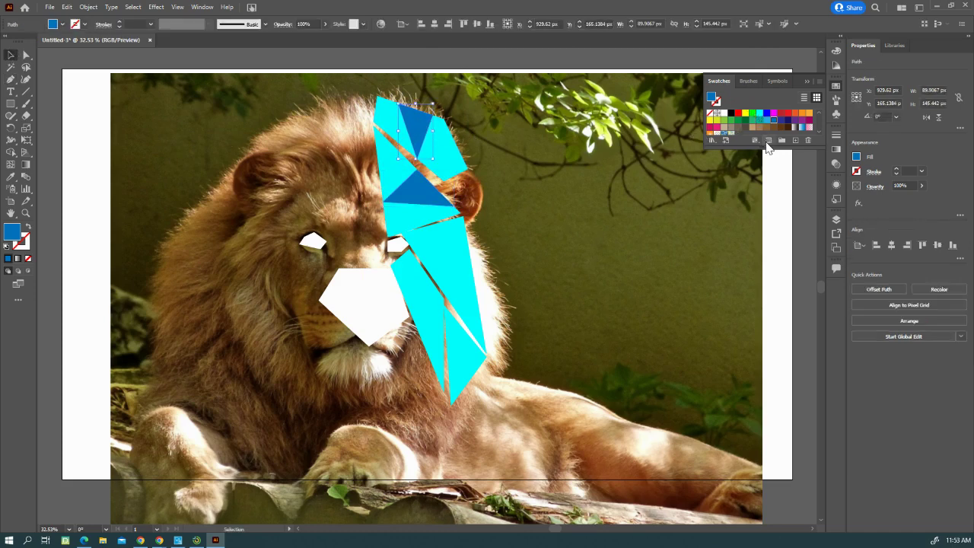
left_click(836, 150)
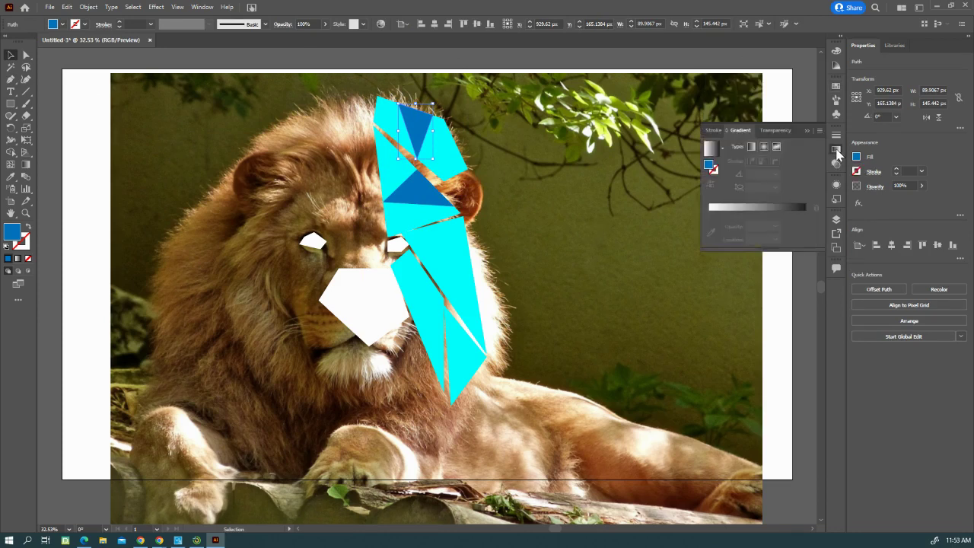
left_click(722, 149)
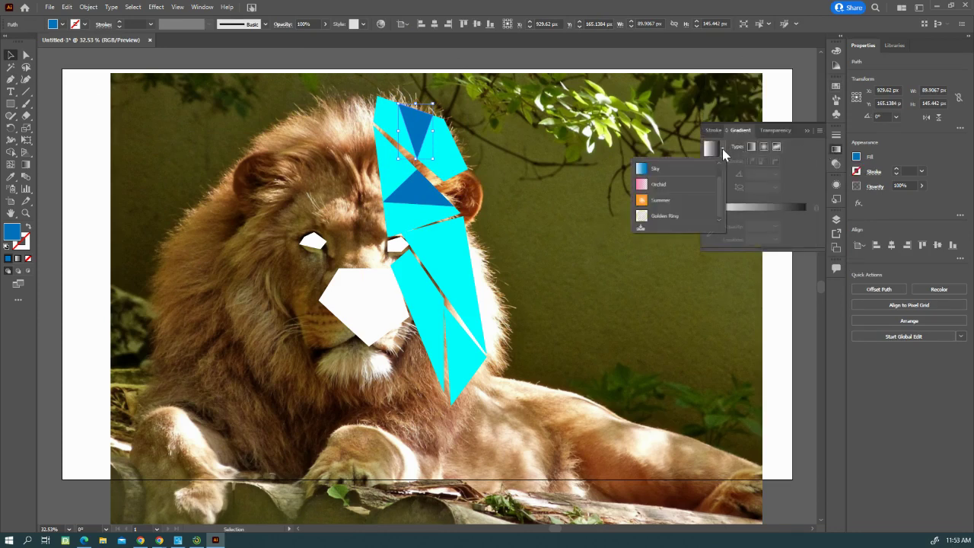
left_click(659, 185)
left_click_drag(756, 215, 784, 218)
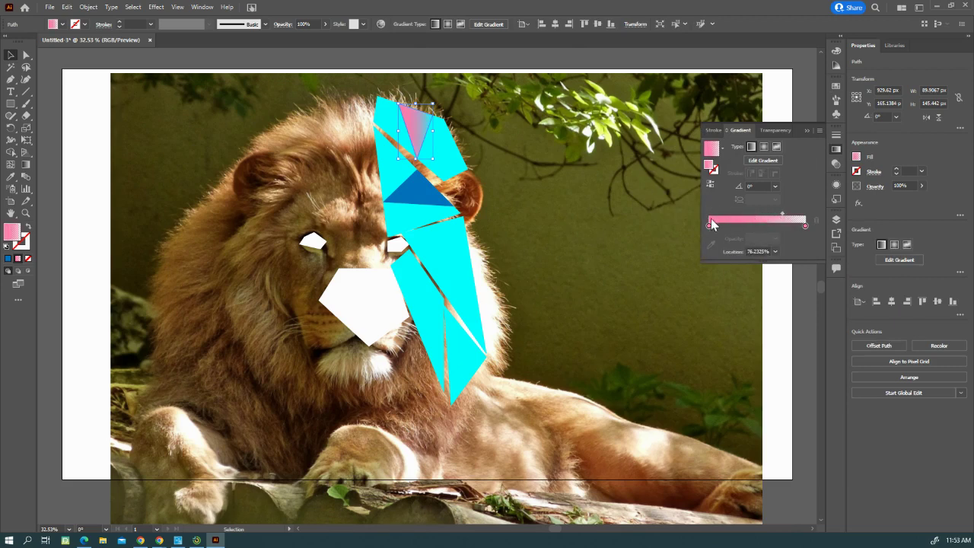
- Apply the same pink gradient to the lower blue triangle and the cyan facet beside the nose
left_click(419, 194)
key("ctrl+z")
left_click(414, 191)
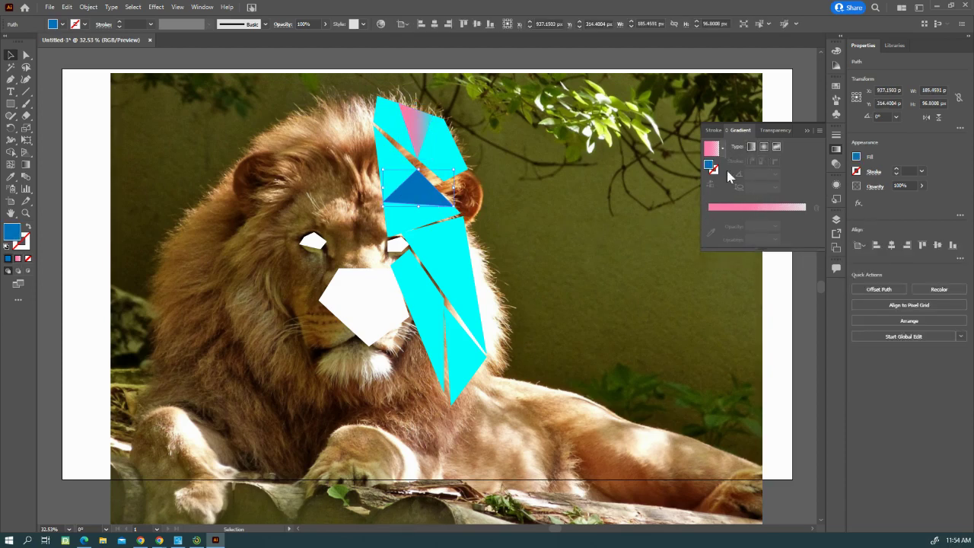
left_click(754, 209)
left_click(707, 220)
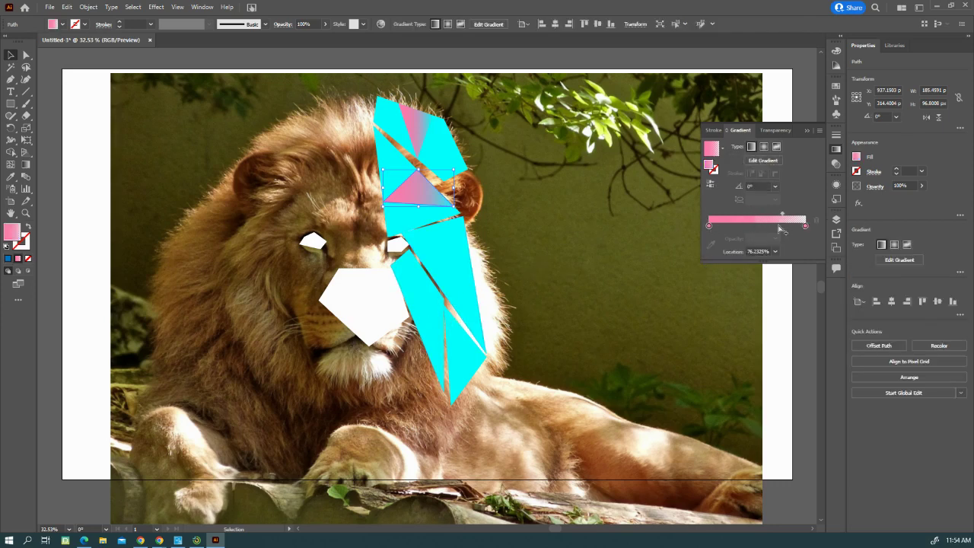
left_click(435, 306)
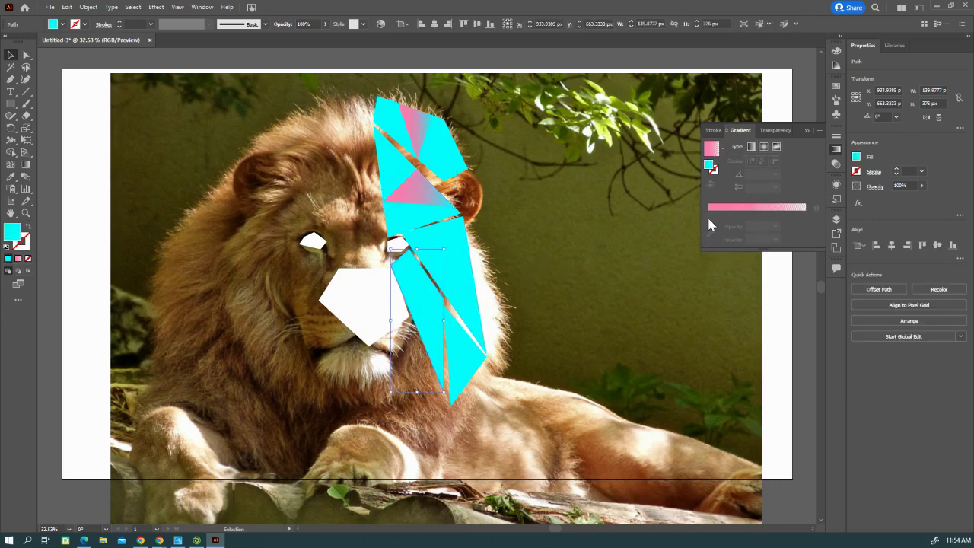
left_click(757, 211)
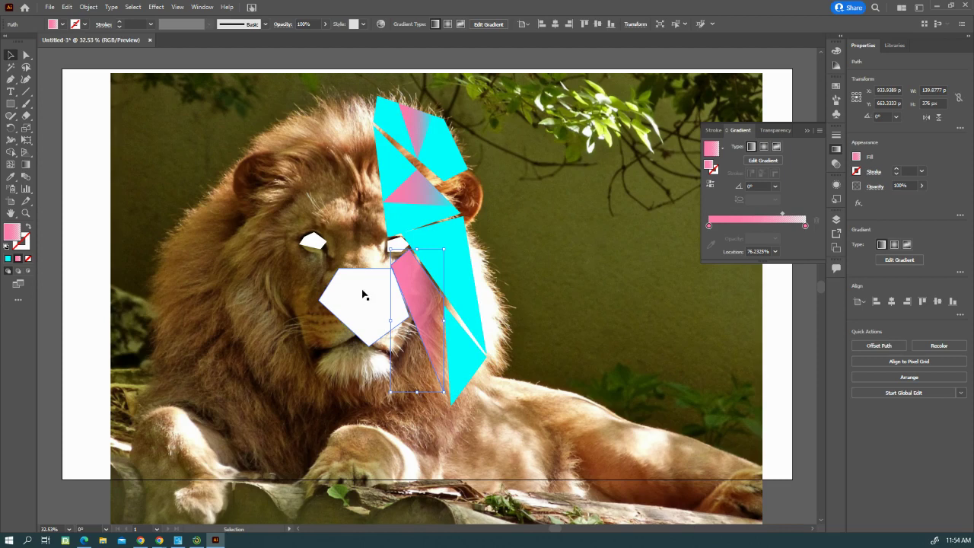
- Fill the white nose and both eye shapes with black from the swatches
left_click(371, 304)
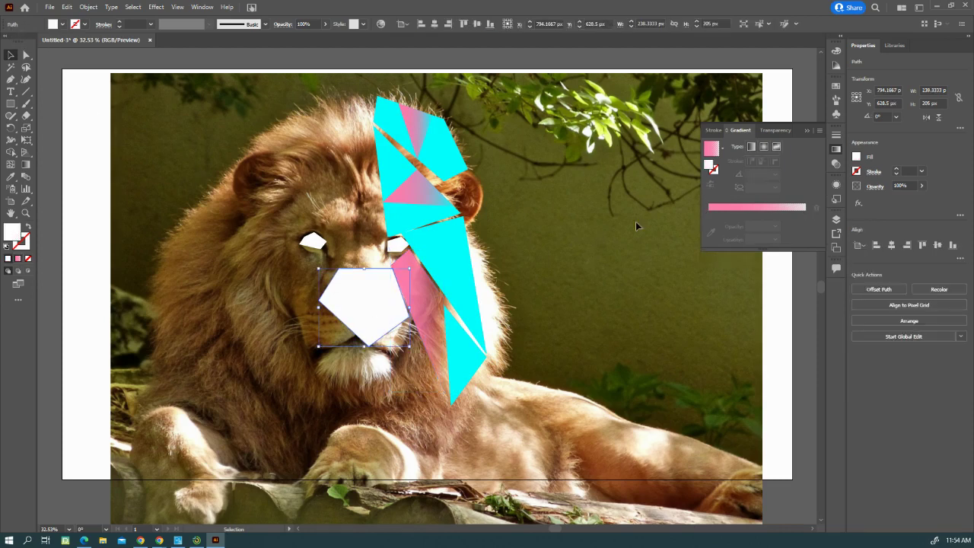
left_click(835, 87)
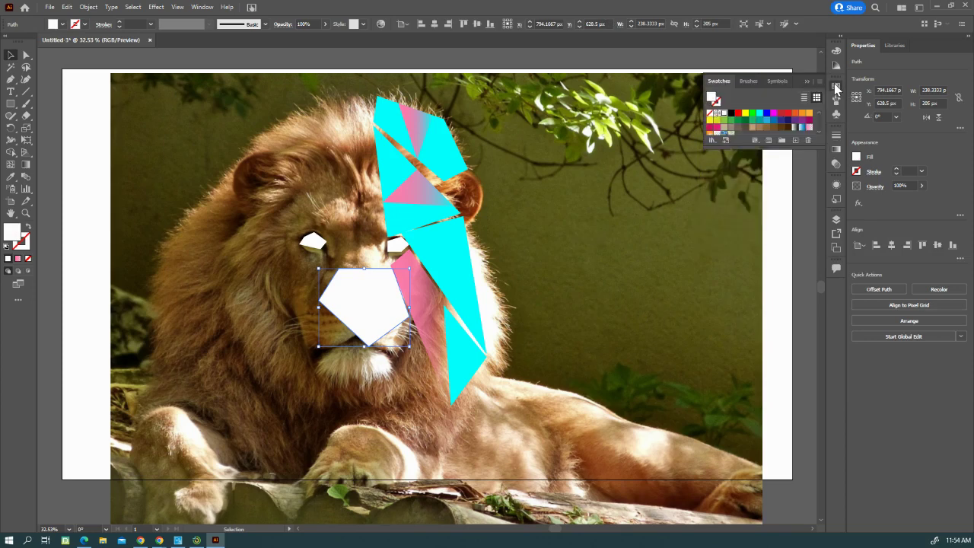
left_click(730, 114)
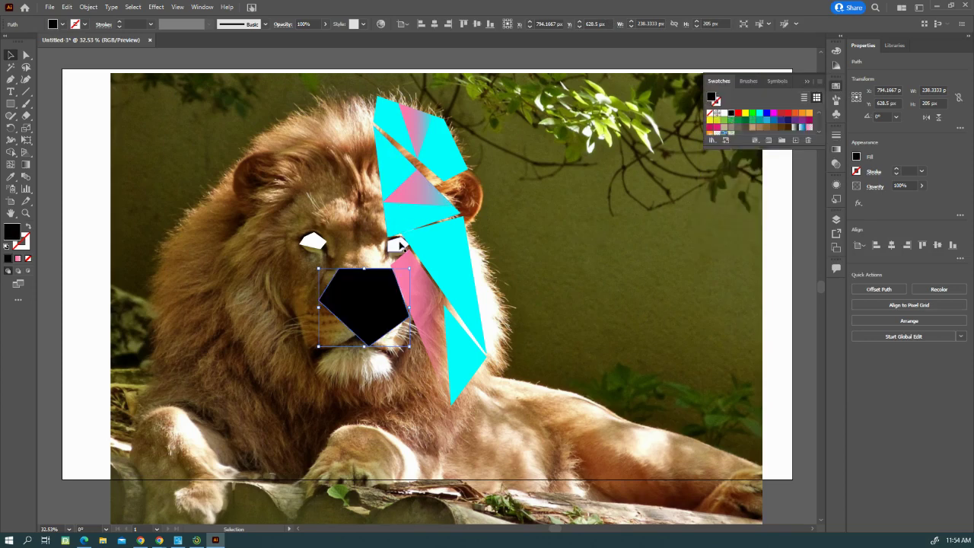
left_click(397, 244)
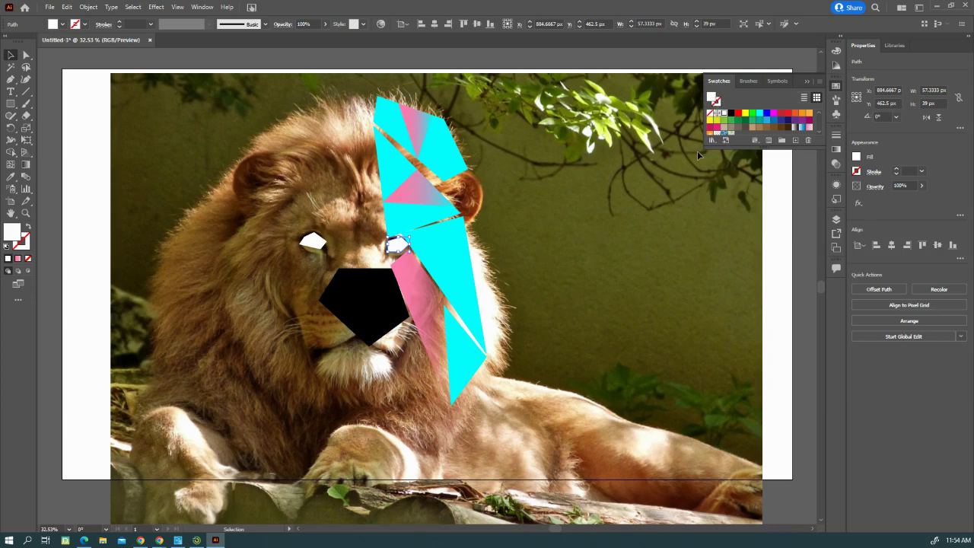
left_click(731, 113)
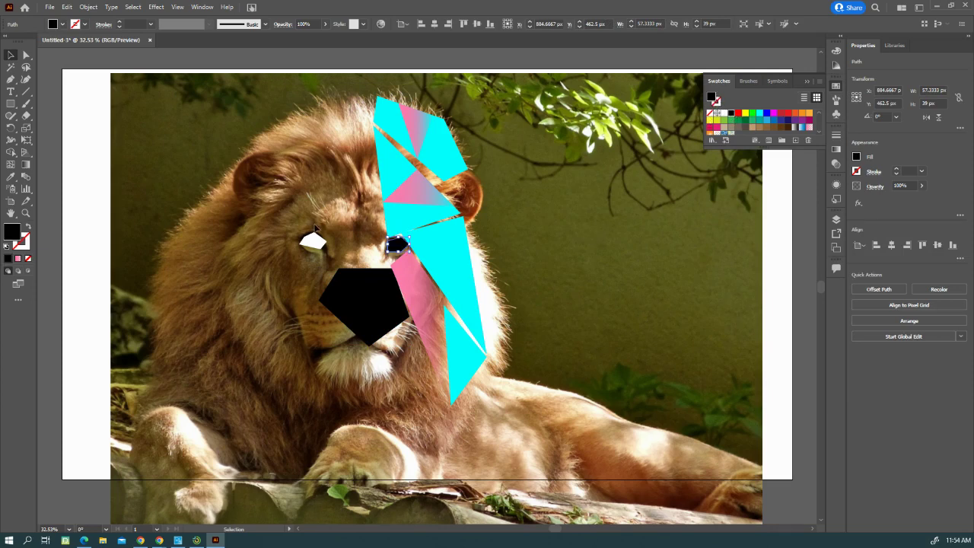
left_click(313, 242)
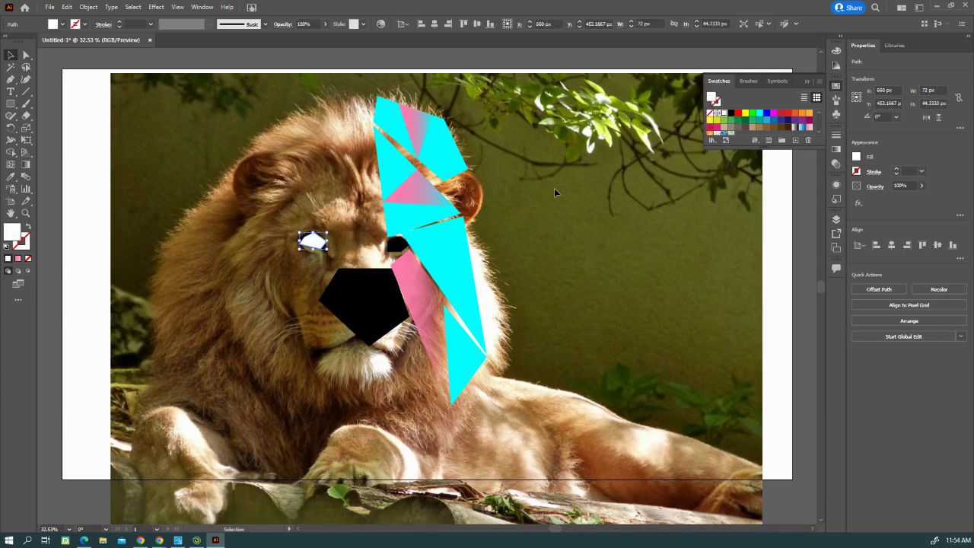
left_click(731, 113)
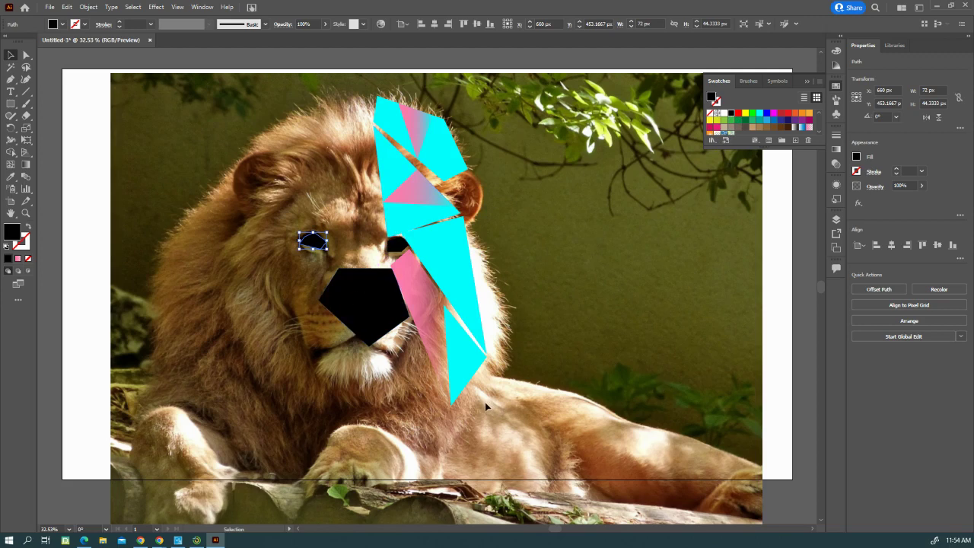
left_click(10, 57)
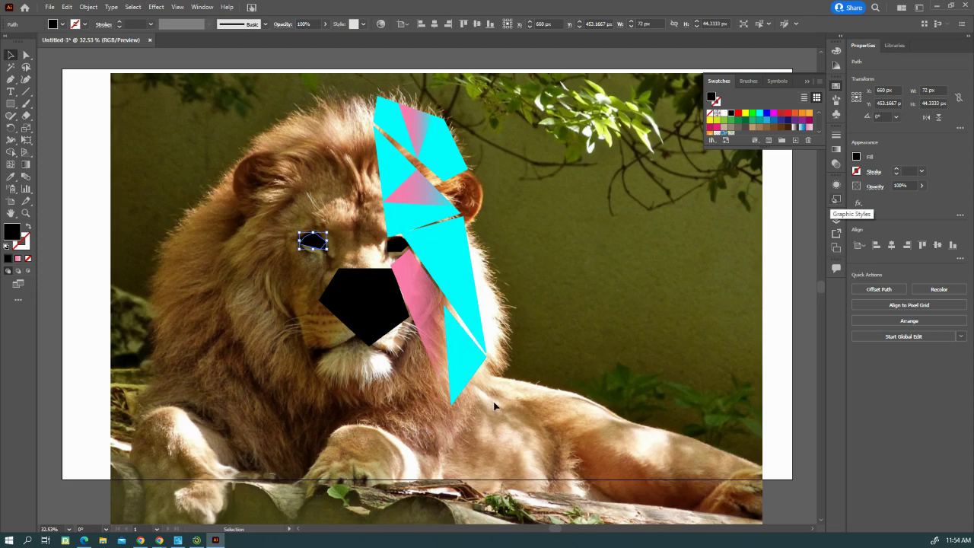
- Check the eye shape's anchor points, then select individual cyan and pink facets
key("a")
key("v")
left_click(467, 364)
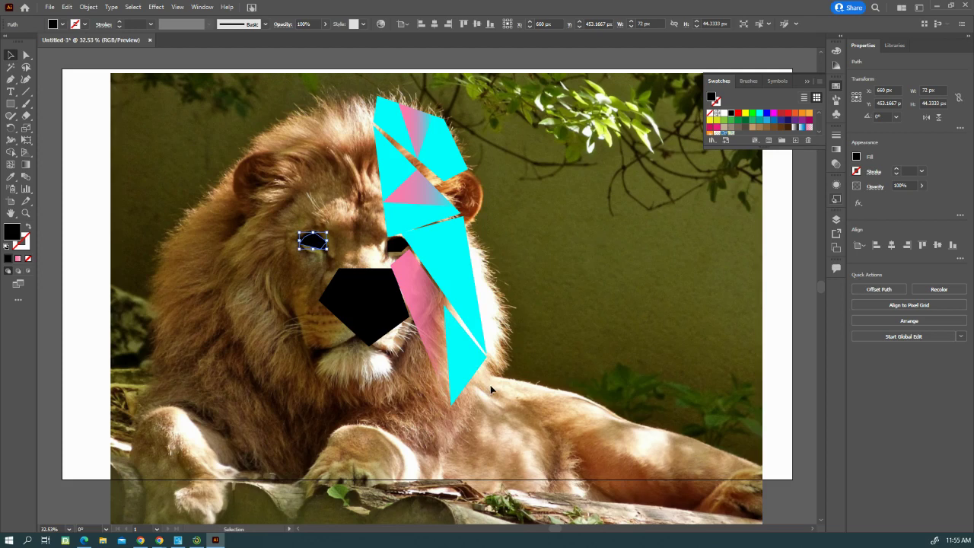
left_click(430, 303)
left_click(459, 312)
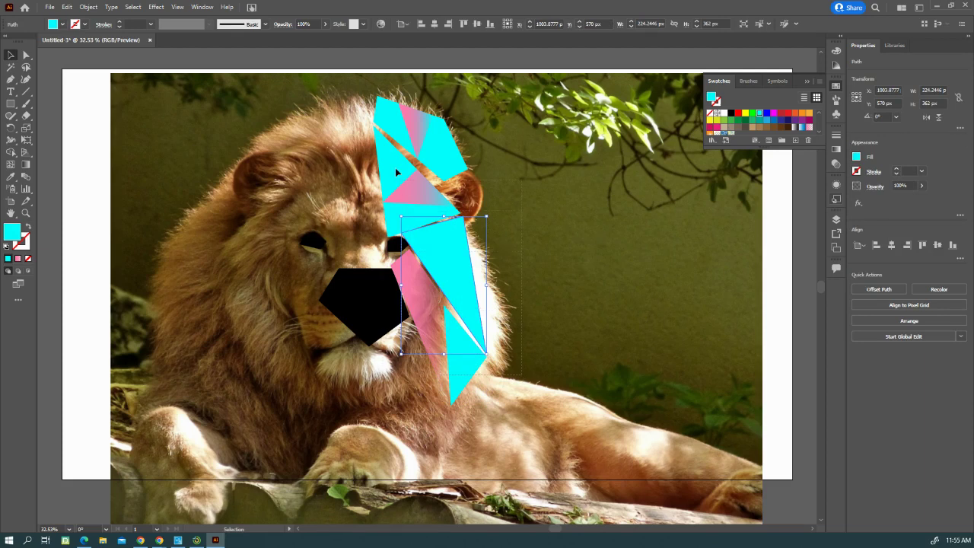
- Select all the drawn facet shapes and combine them into one group
key("ctrl+a")
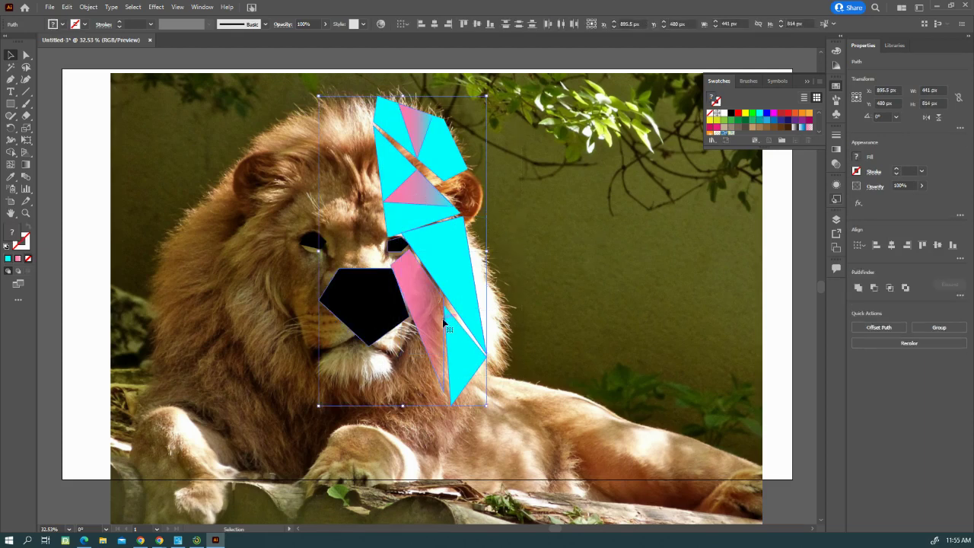
right_click(457, 230)
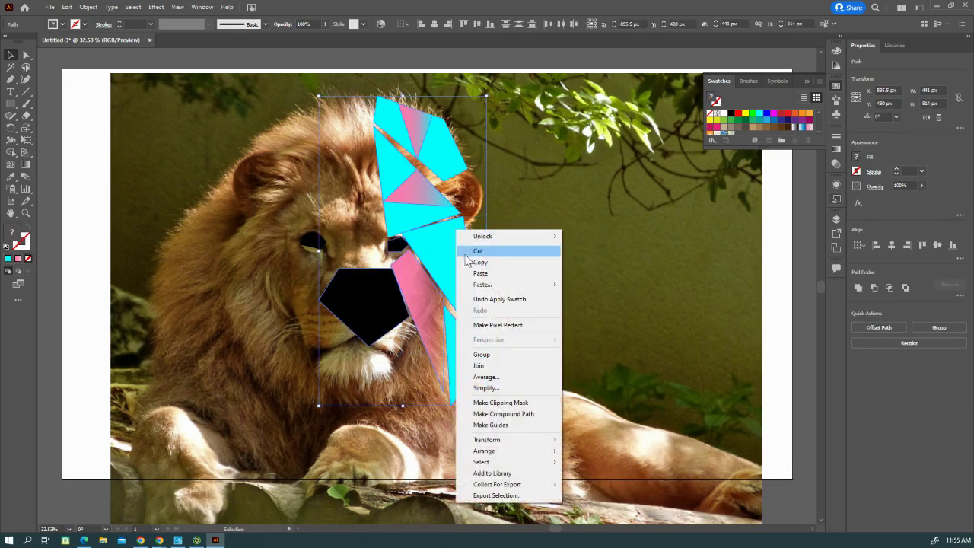
left_click(487, 358)
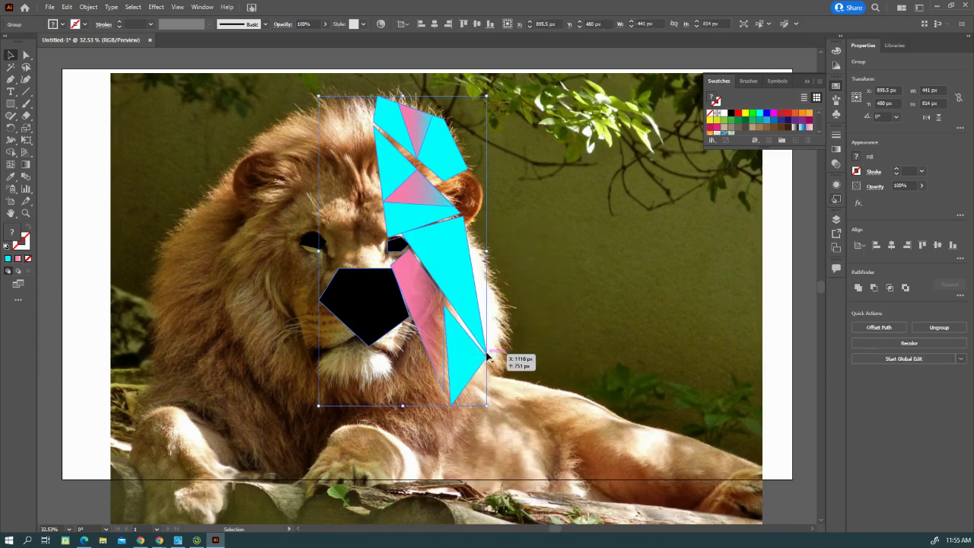
right_click(453, 254)
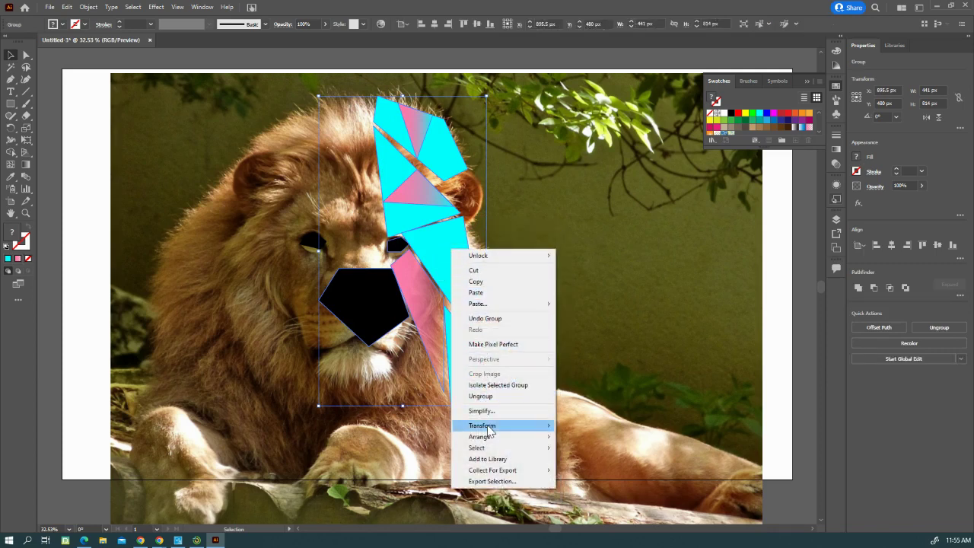
mouse_move(489, 431)
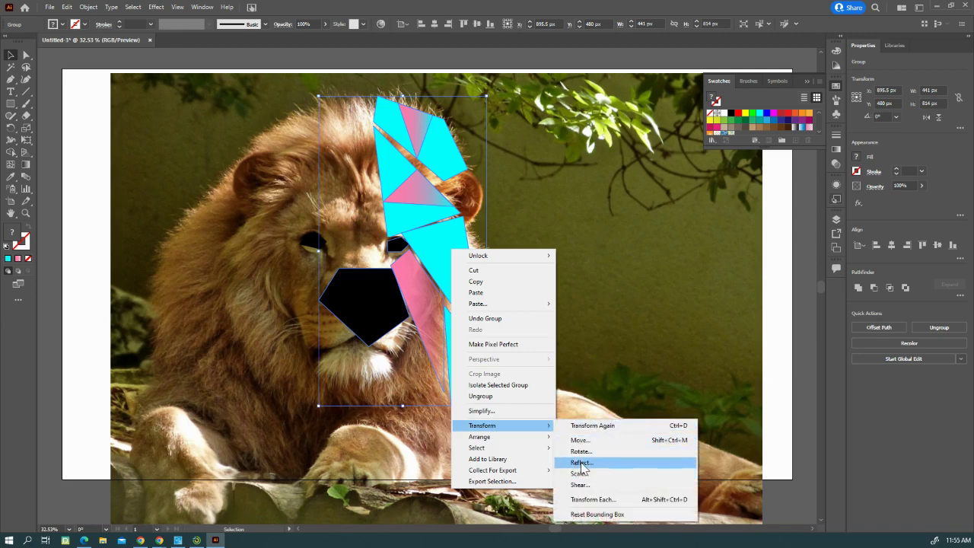
- Reflect a copy of the facet group on the vertical axis and move it over the lion's left side
left_click(580, 462)
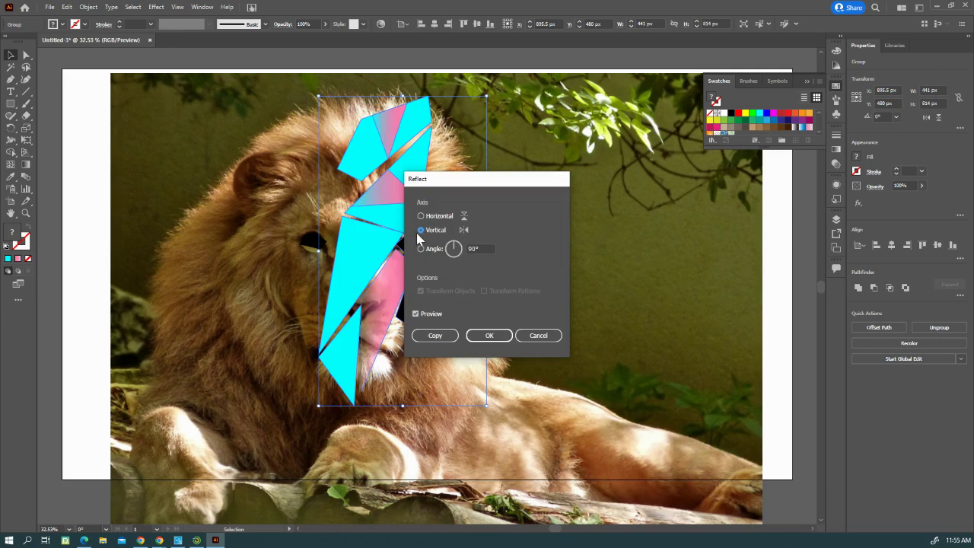
left_click(434, 336)
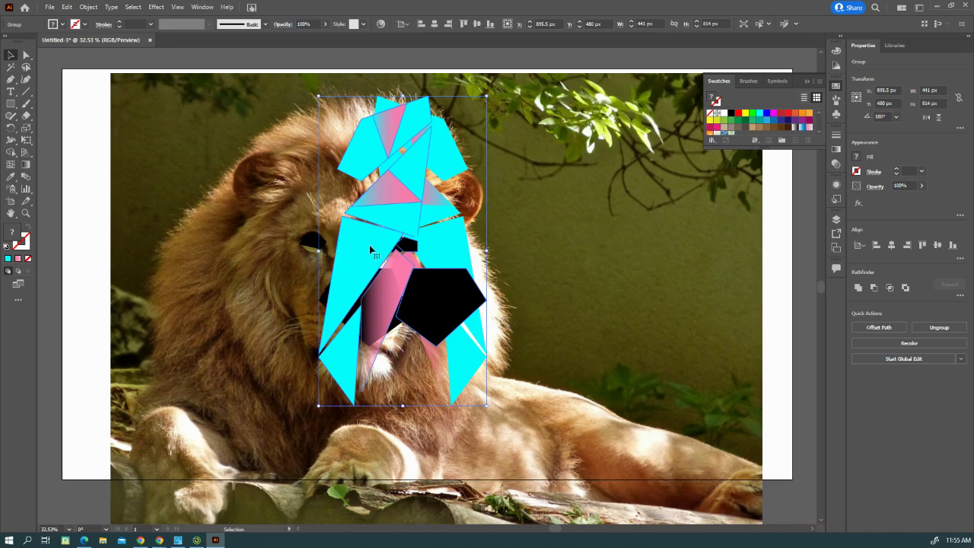
left_click_drag(371, 243, 301, 249)
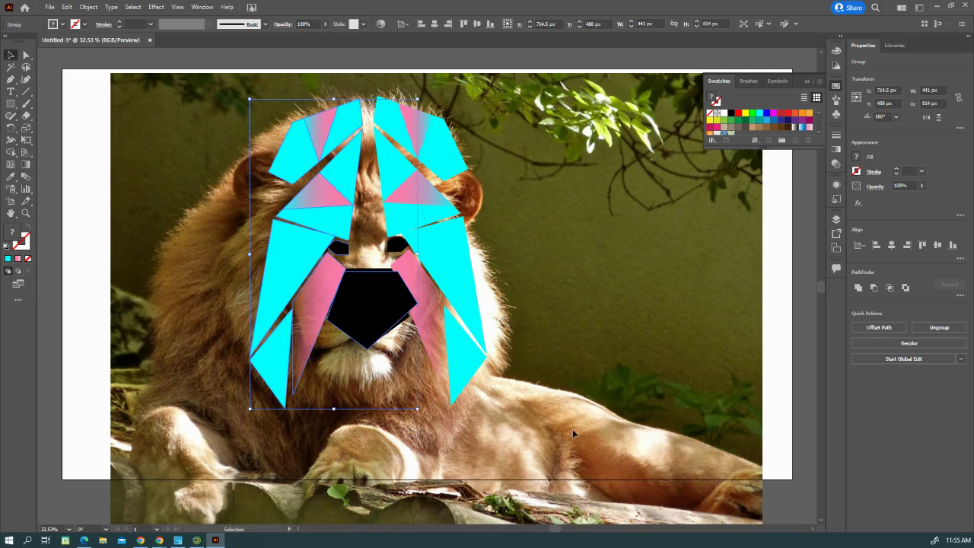
- Select all the artwork and add a new Layer 2 above Layer 1
left_click(837, 223)
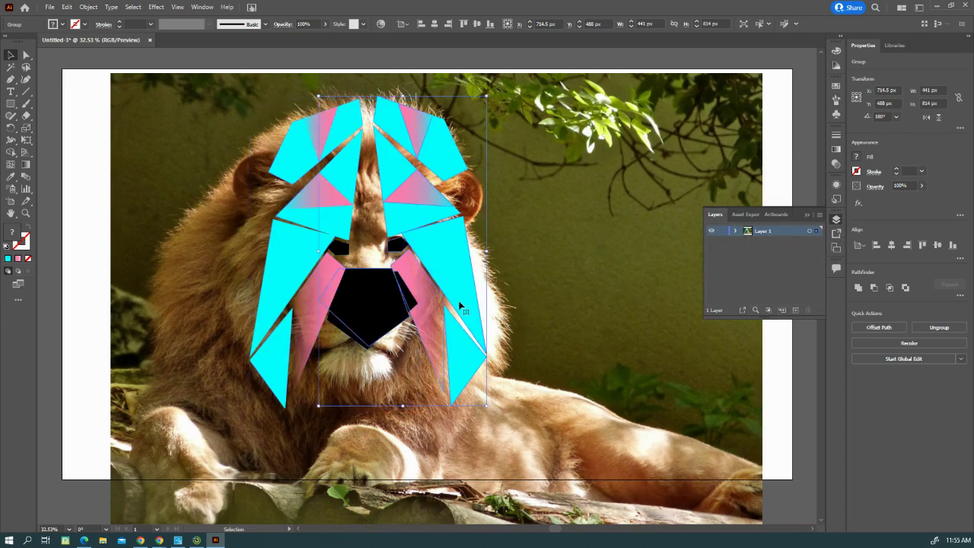
left_click(532, 393)
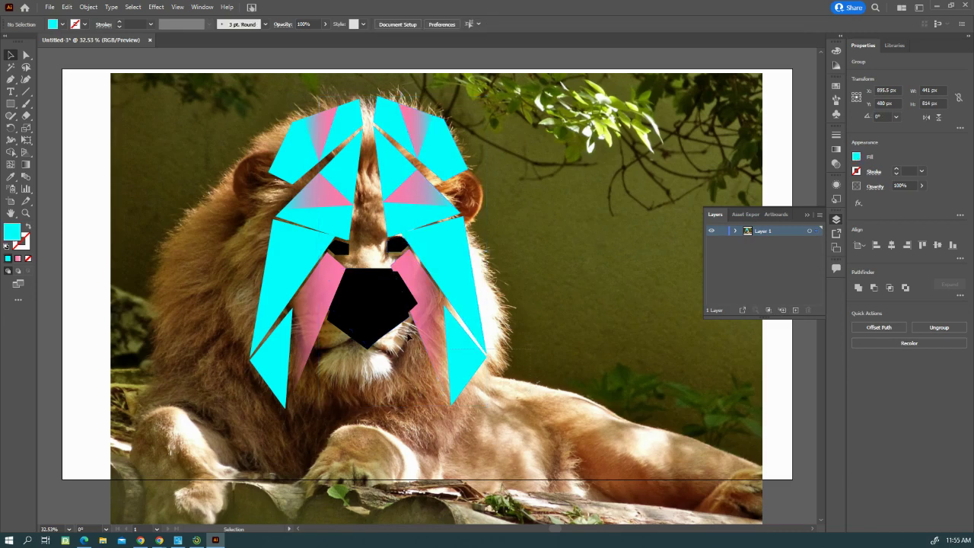
key("ctrl+a")
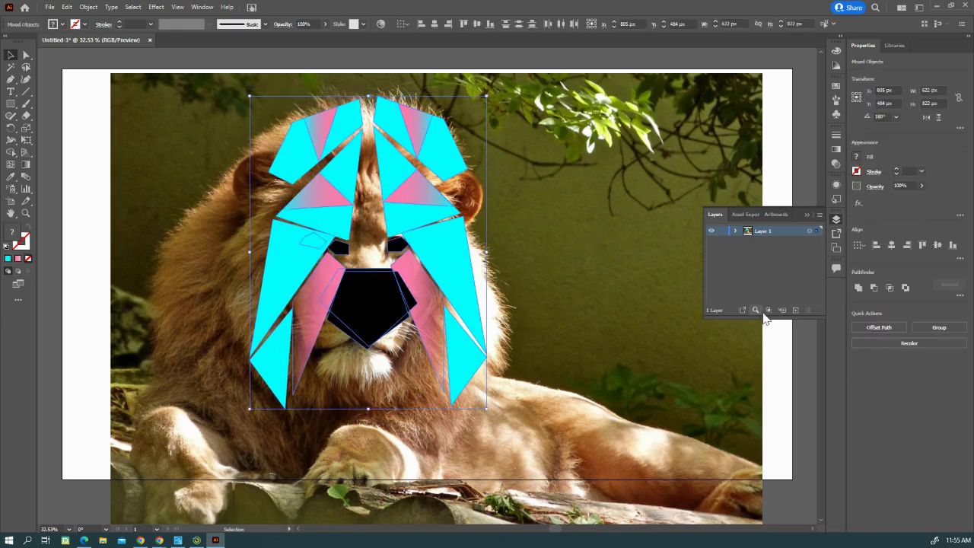
left_click(795, 309)
- Copy the artwork and paste it into Layer 2
right_click(455, 232)
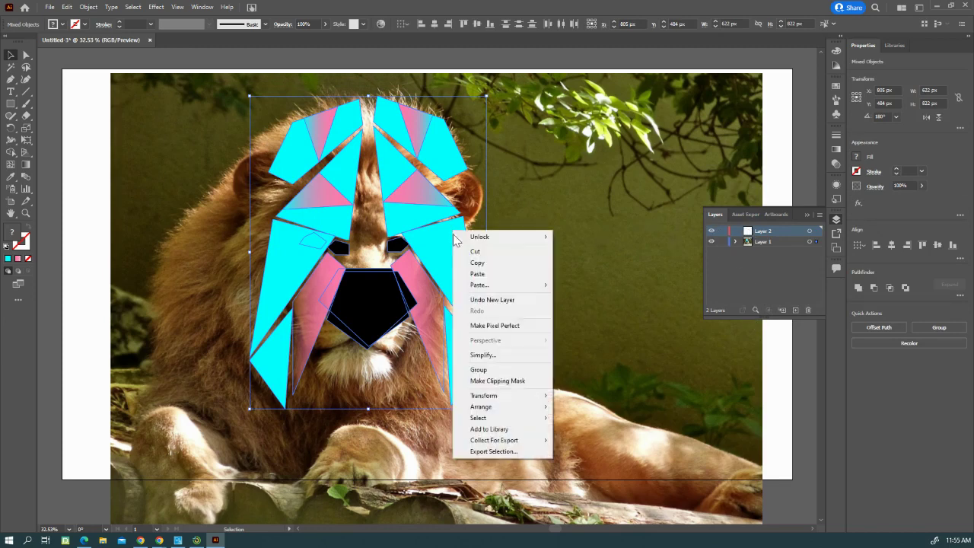
left_click(477, 262)
left_click(754, 231)
double_click(751, 233)
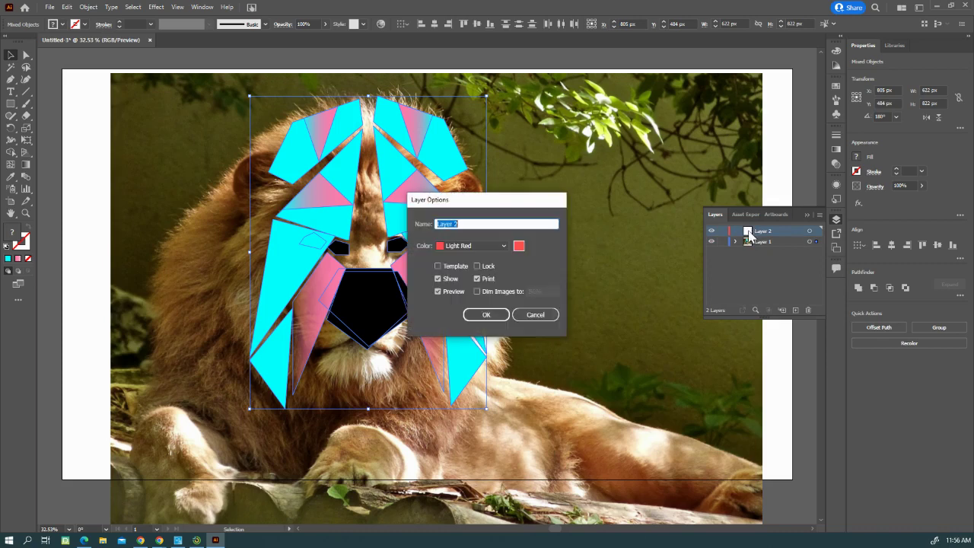
left_click(537, 315)
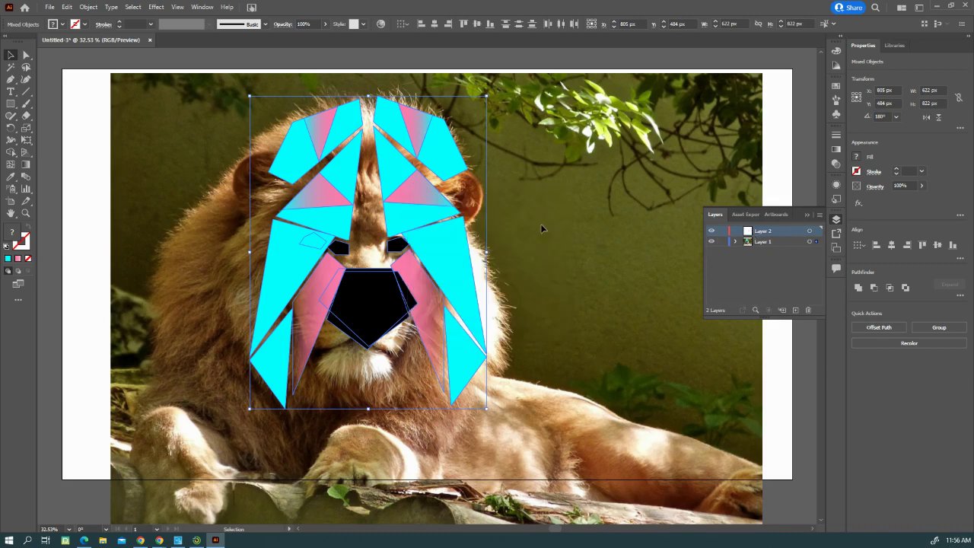
right_click(538, 225)
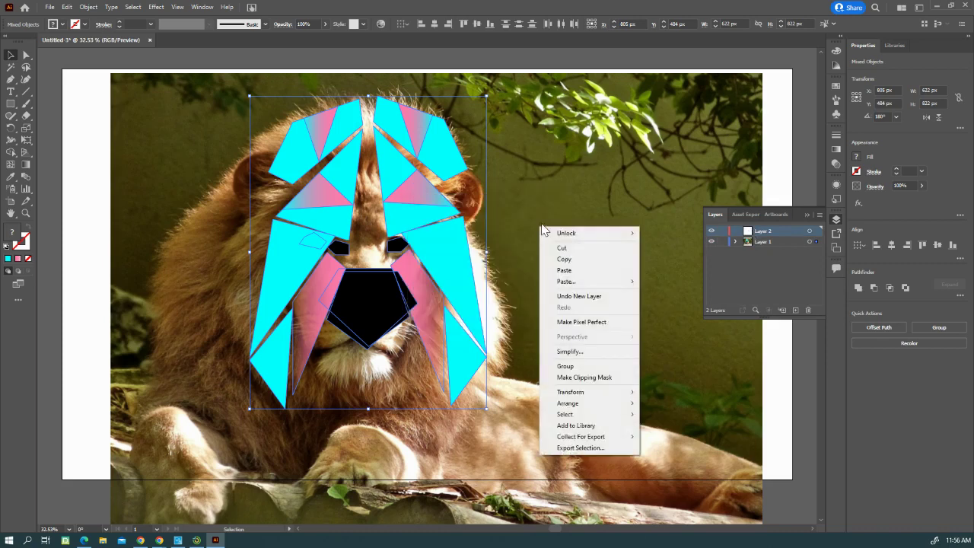
left_click(570, 270)
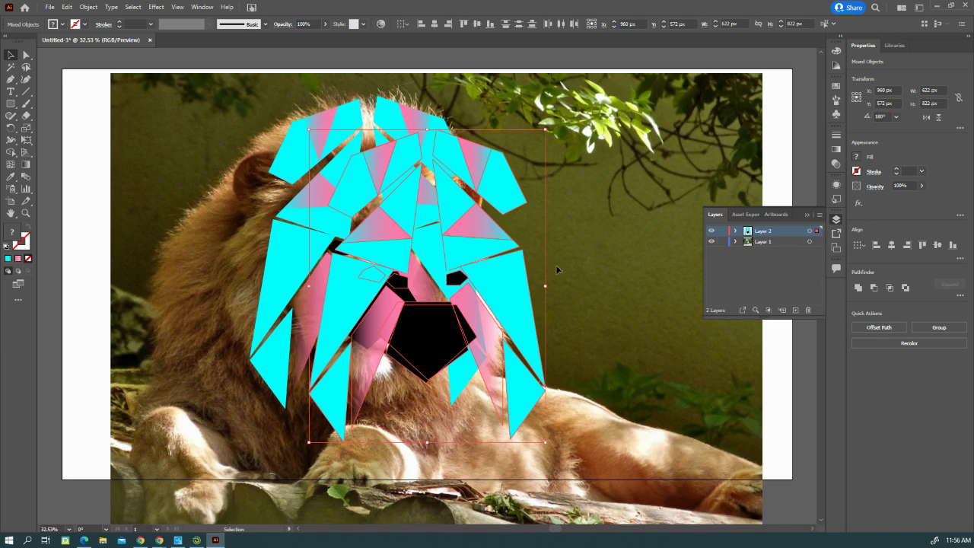
- Hide Layer 1 with the lion photo and deselect the artwork
left_click(712, 243)
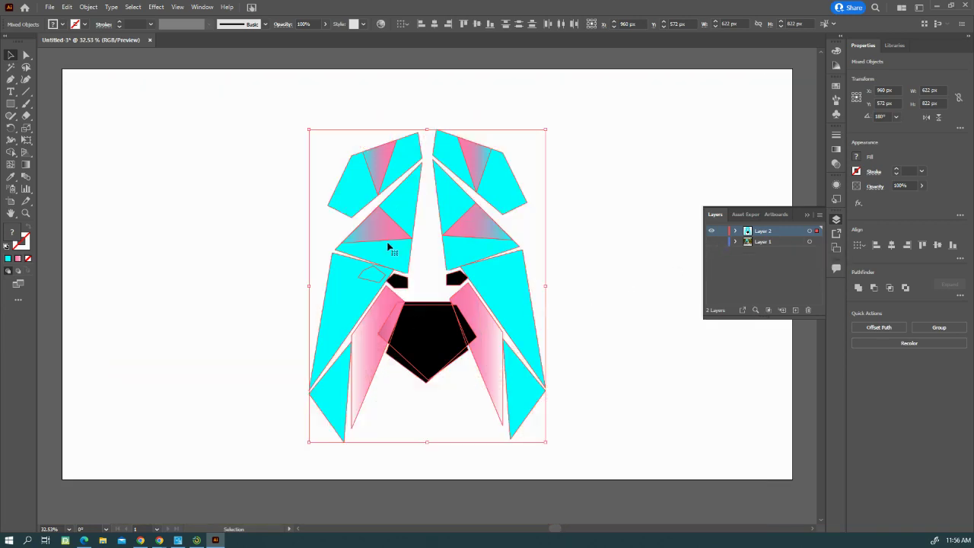
left_click(619, 319)
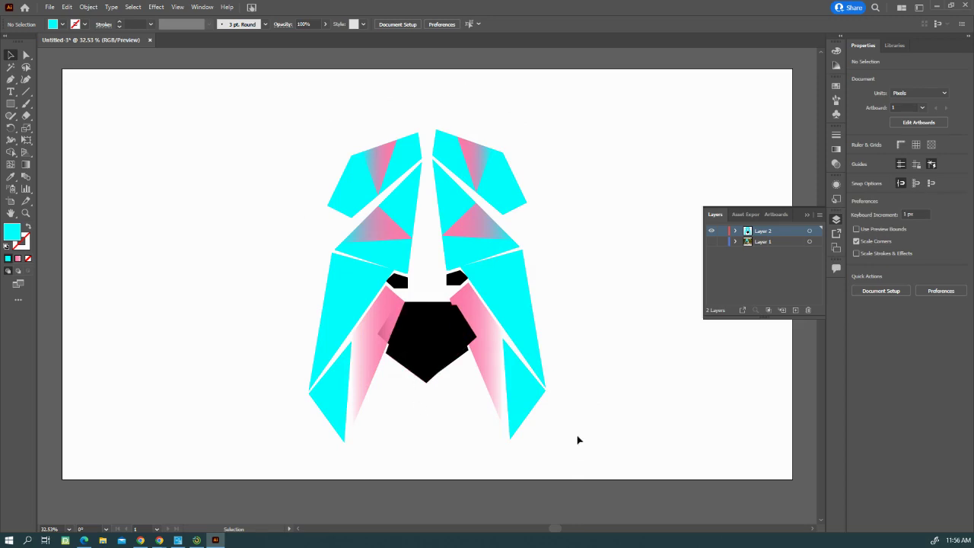
- Marquee-select then deselect the lion head, and start File > Save As
left_click_drag(603, 442, 285, 124)
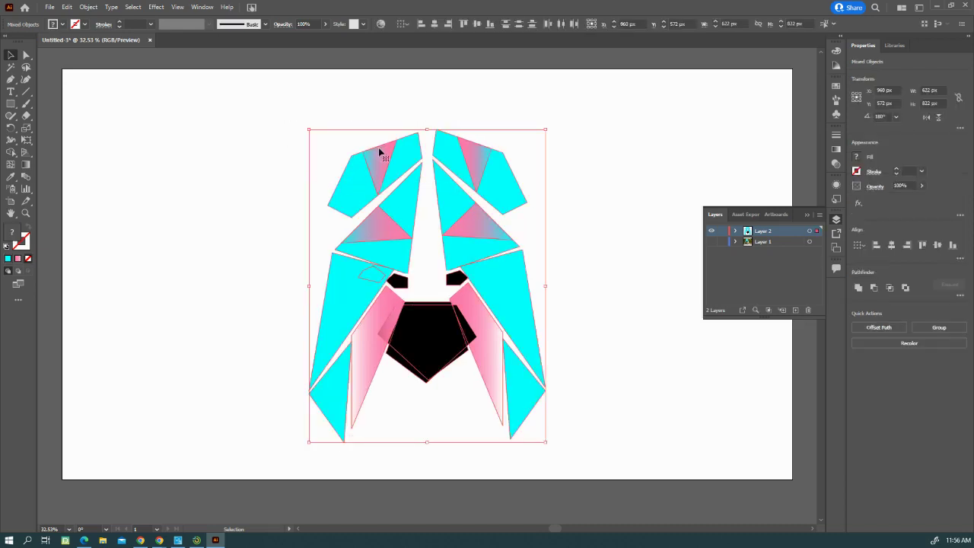
left_click(181, 225)
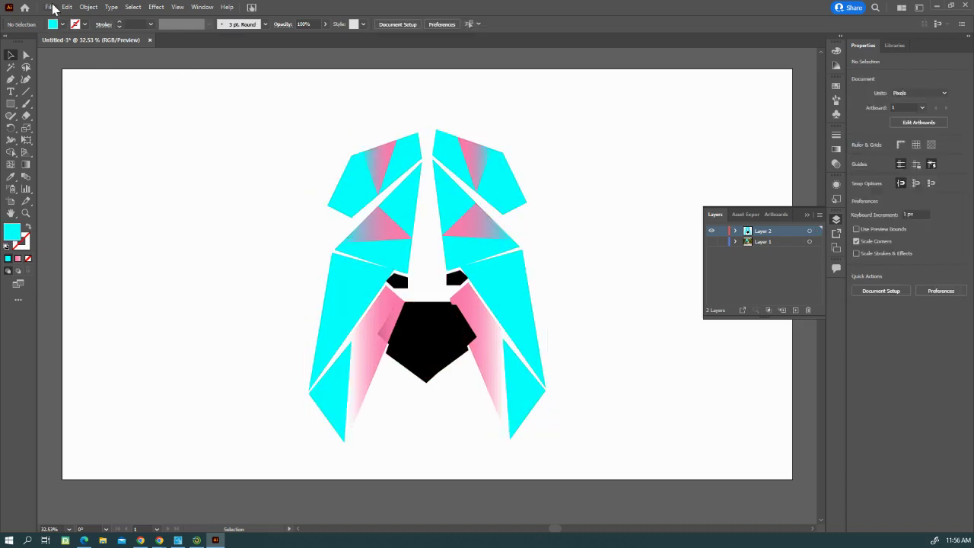
left_click(49, 7)
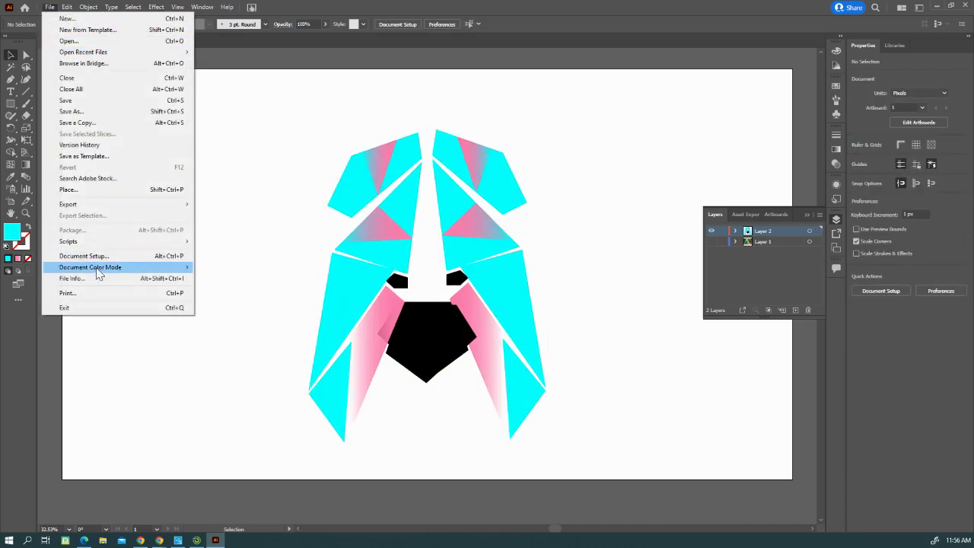
left_click(88, 112)
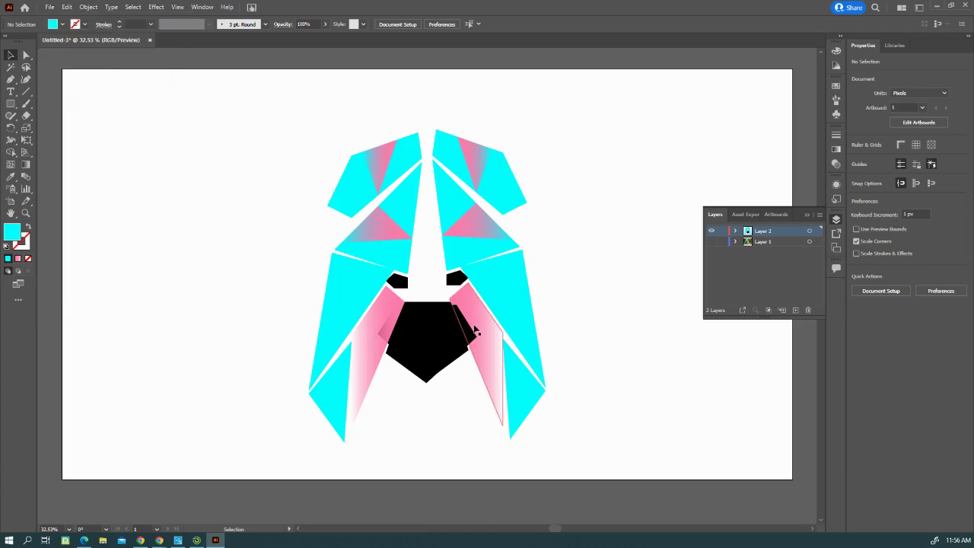